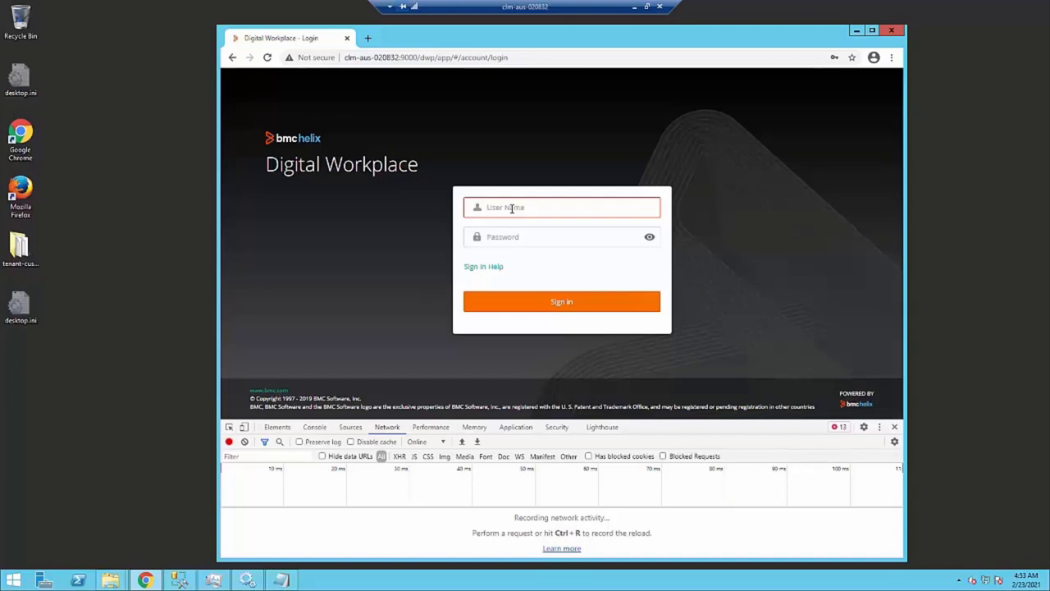
Sign in to Digital Workplace with the user name and account password, and save the credentials in the browser.
{"action": "type", "text": "Allen"}
{"action": "key", "text": "Tab"}
{"action": "type", "text": "•••"}
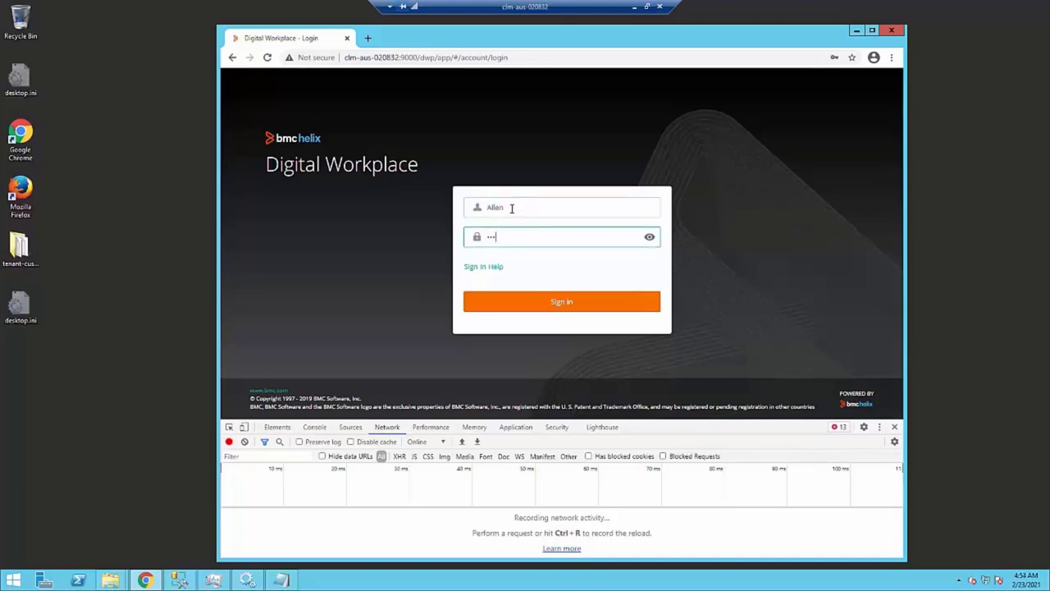
{"action": "type", "text": "••"}
{"action": "key", "text": "Return"}
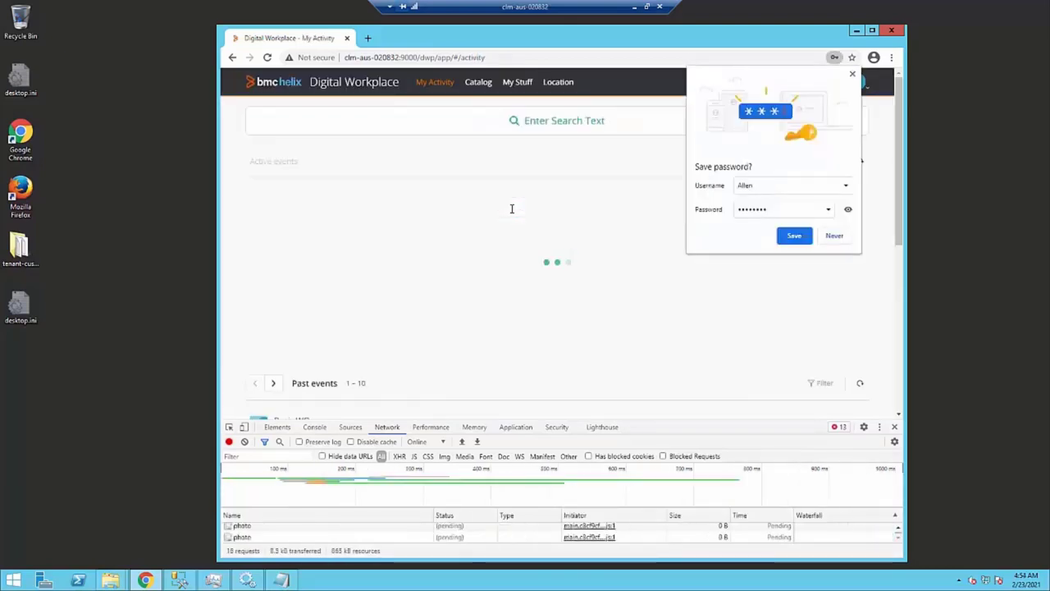
{"action": "left_click", "coordinate": [795, 236]}
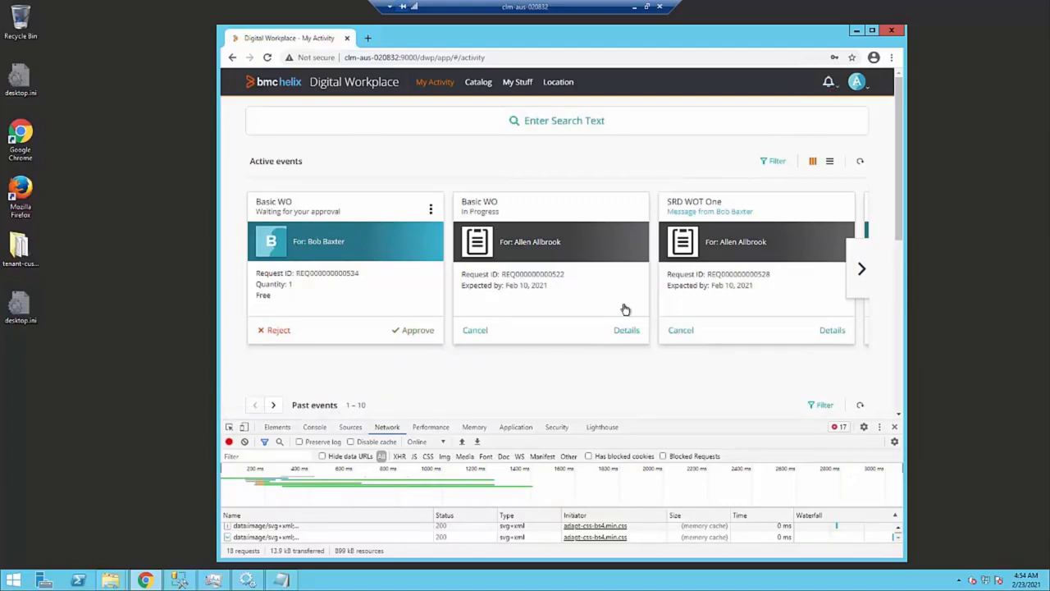
Enlarge the network log and examine the preview and full response text of the notifications request.
{"action": "left_click_drag", "start_coordinate": [636, 420], "coordinate": [613, 348]}
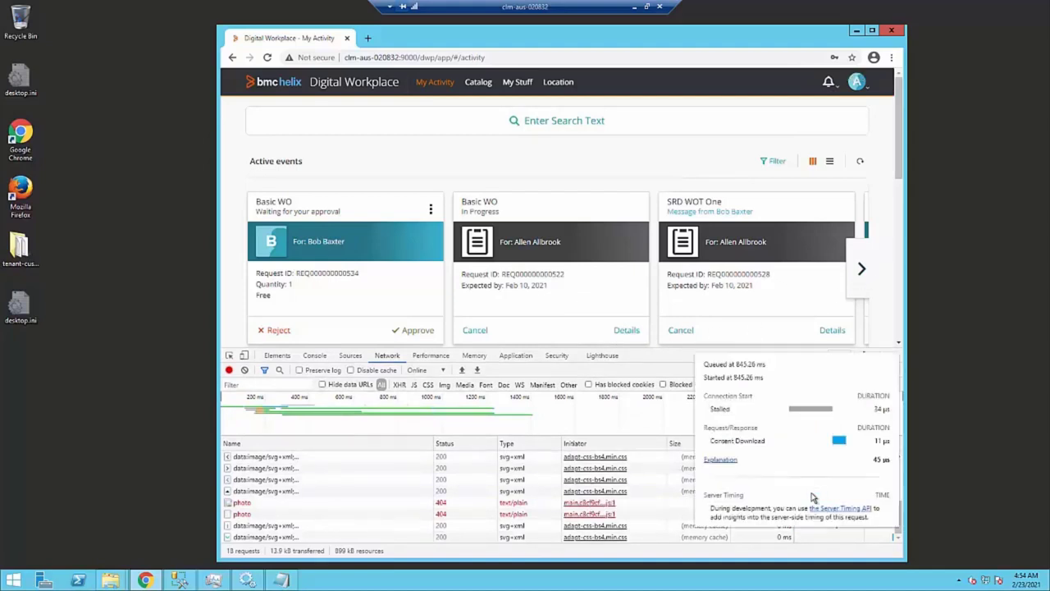
{"action": "left_click_drag", "start_coordinate": [897, 526], "coordinate": [887, 454]}
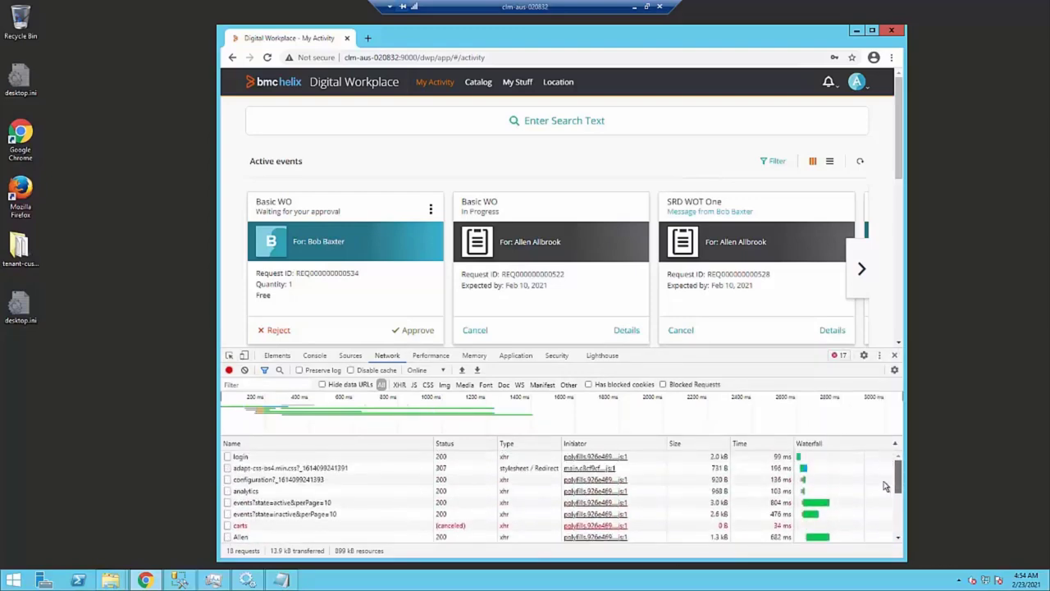
{"action": "scroll", "coordinate": [887, 492], "scroll_direction": "down", "scroll_amount": 3}
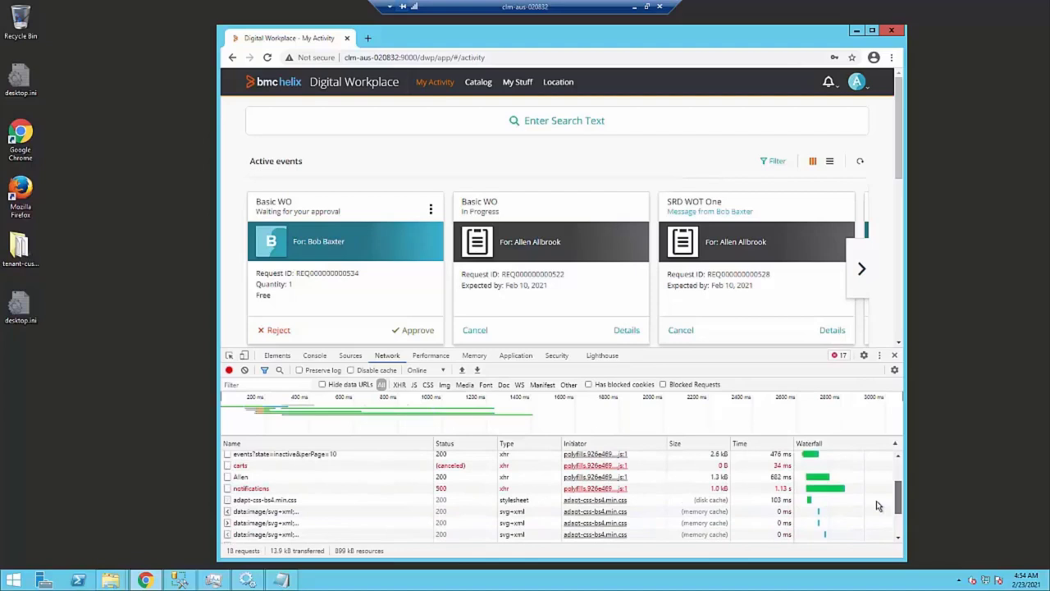
{"action": "left_click", "coordinate": [251, 489]}
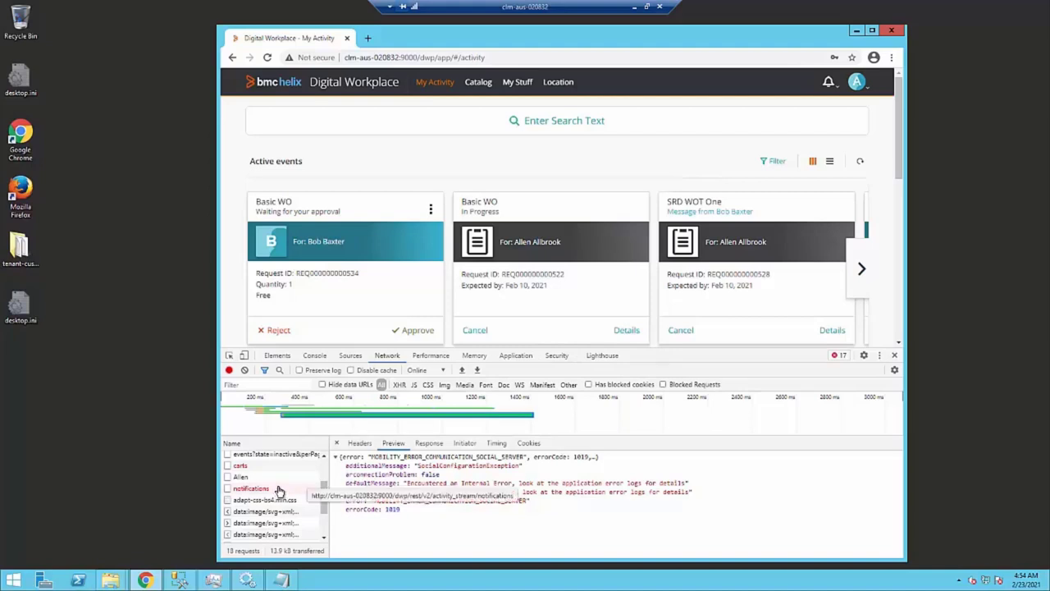
{"action": "left_click", "coordinate": [336, 442]}
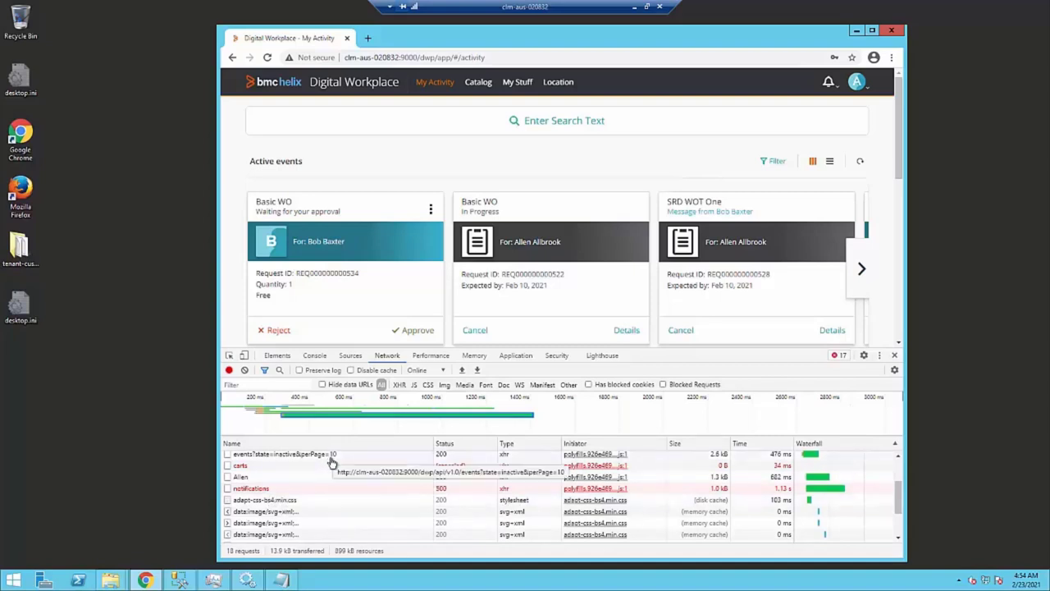
{"action": "left_click", "coordinate": [320, 488]}
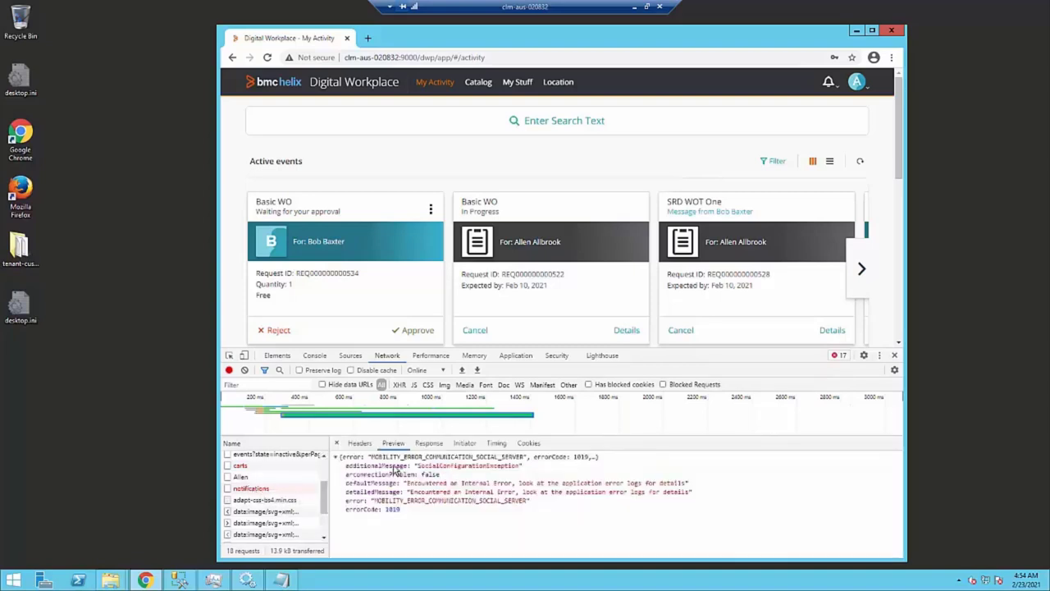
{"action": "left_click", "coordinate": [425, 445]}
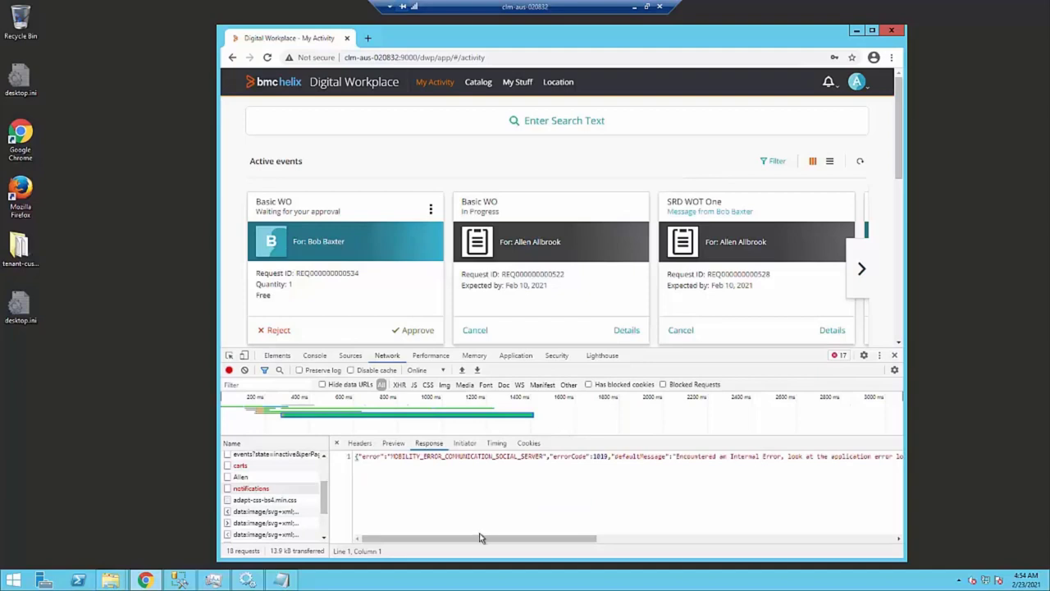
{"action": "left_click_drag", "start_coordinate": [481, 538], "coordinate": [804, 530]}
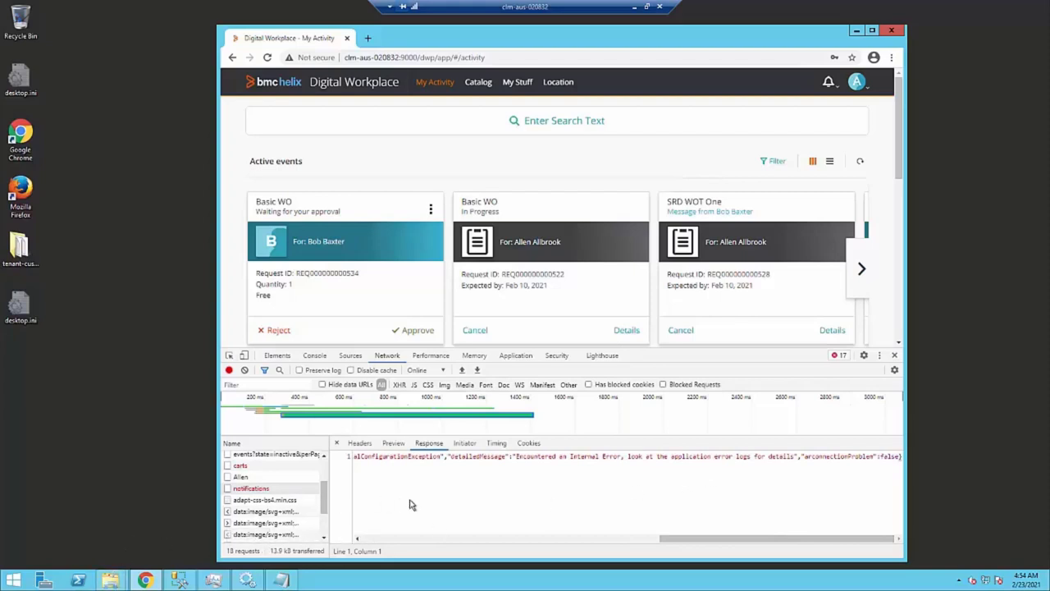
Open dwp.log from the DWP Logs folder in File Explorer and go to the end of the log.
{"action": "mouse_move", "coordinate": [114, 580]}
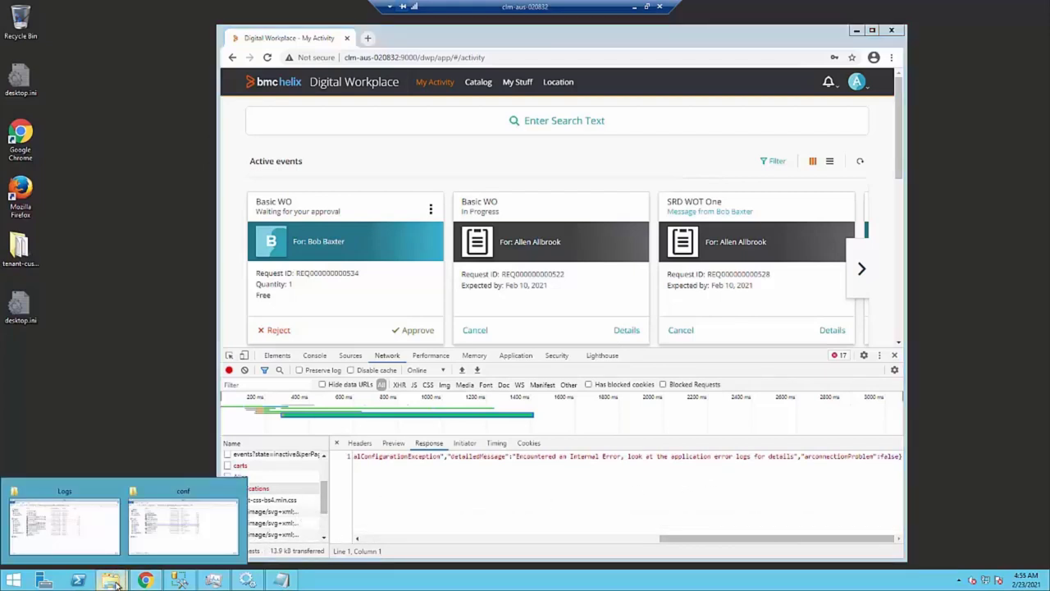
{"action": "left_click", "coordinate": [82, 545]}
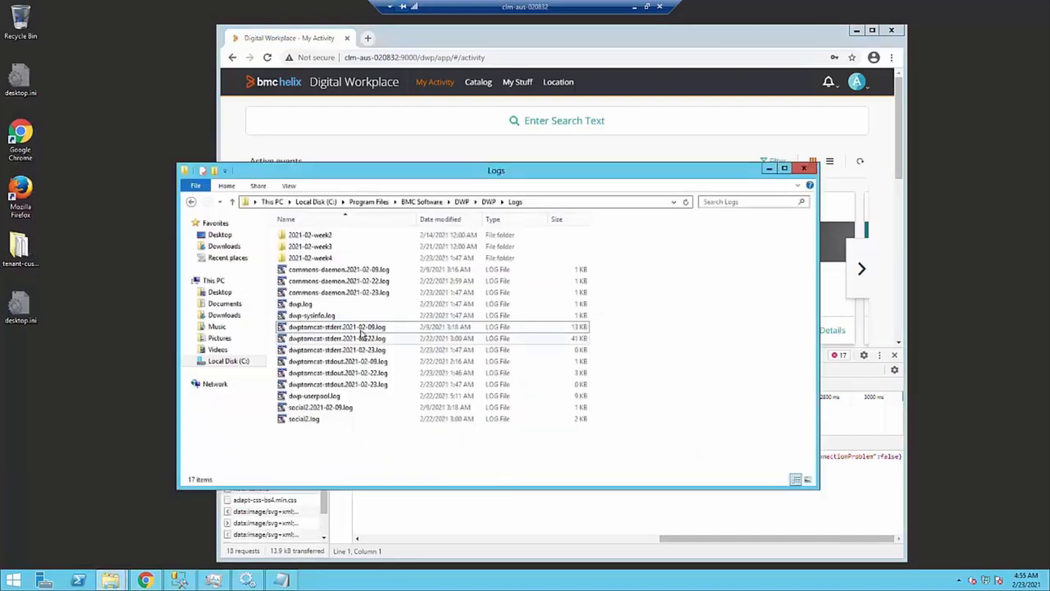
{"action": "double_click", "coordinate": [307, 304]}
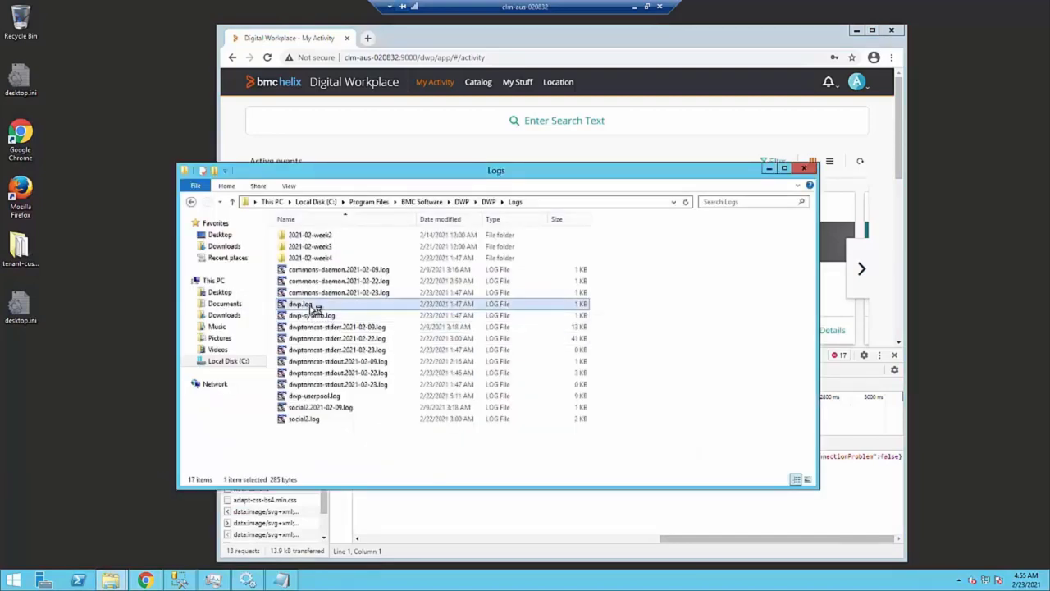
{"action": "left_click_drag", "start_coordinate": [1042, 74], "coordinate": [1046, 543]}
{"action": "left_click", "coordinate": [438, 497]}
Search dwp.log upwards for ERROR, matching whole words and case, and examine the stack trace and its root cause.
{"action": "left_click", "coordinate": [61, 20]}
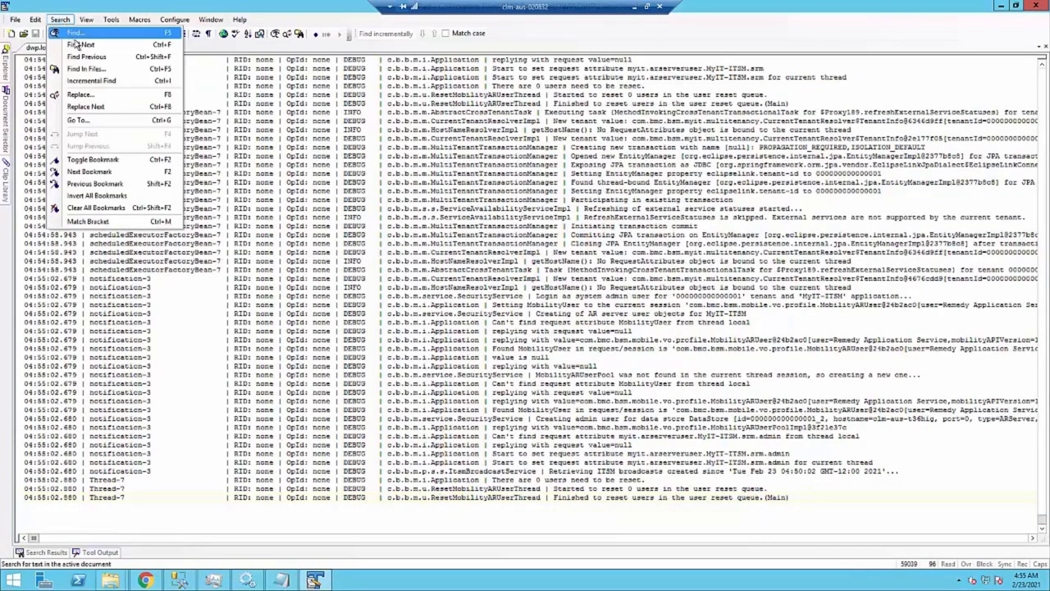
{"action": "left_click", "coordinate": [72, 39]}
{"action": "type", "text": "ERROR"}
{"action": "left_click", "coordinate": [886, 101]}
{"action": "left_click", "coordinate": [891, 111]}
{"action": "left_click", "coordinate": [938, 90]}
{"action": "left_click", "coordinate": [1006, 69]}
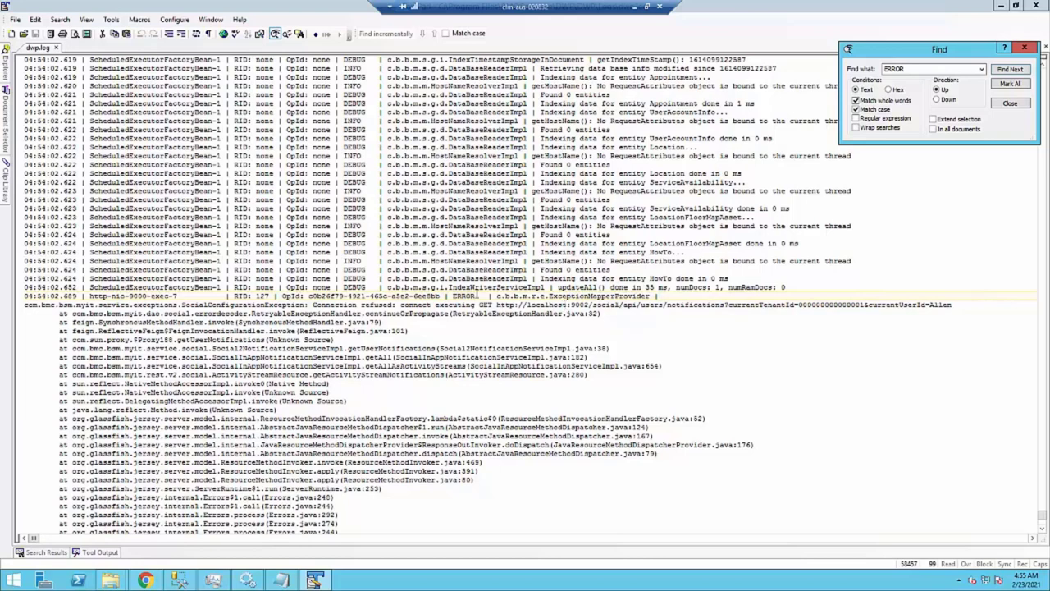
{"action": "scroll", "coordinate": [455, 306], "scroll_direction": "down", "scroll_amount": 14}
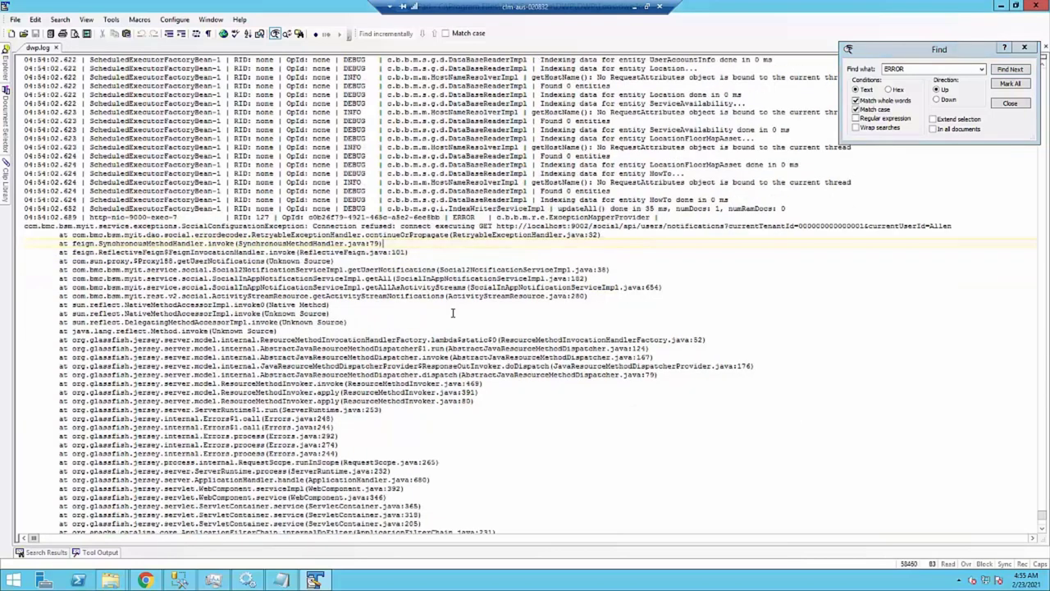
{"action": "scroll", "coordinate": [454, 313], "scroll_direction": "down", "scroll_amount": 18}
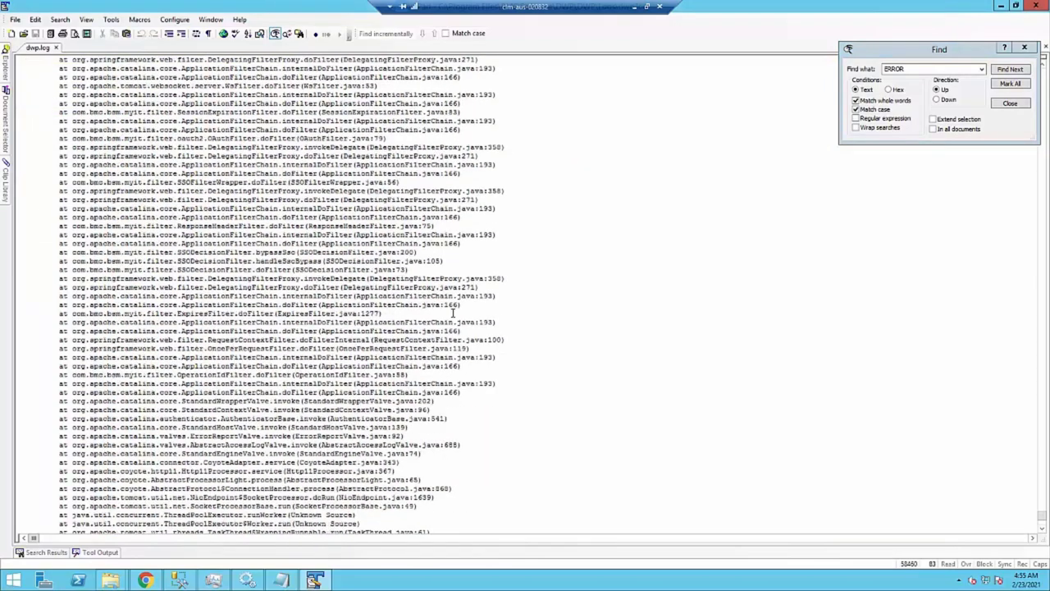
{"action": "scroll", "coordinate": [452, 313], "scroll_direction": "down", "scroll_amount": 7}
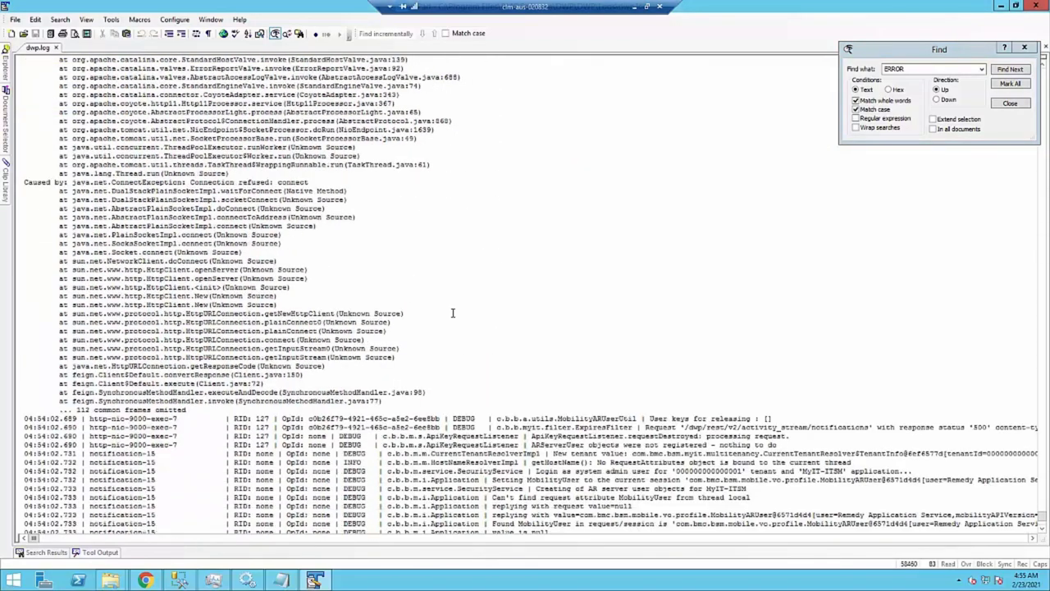
{"action": "scroll", "coordinate": [452, 312], "scroll_direction": "up", "scroll_amount": 20}
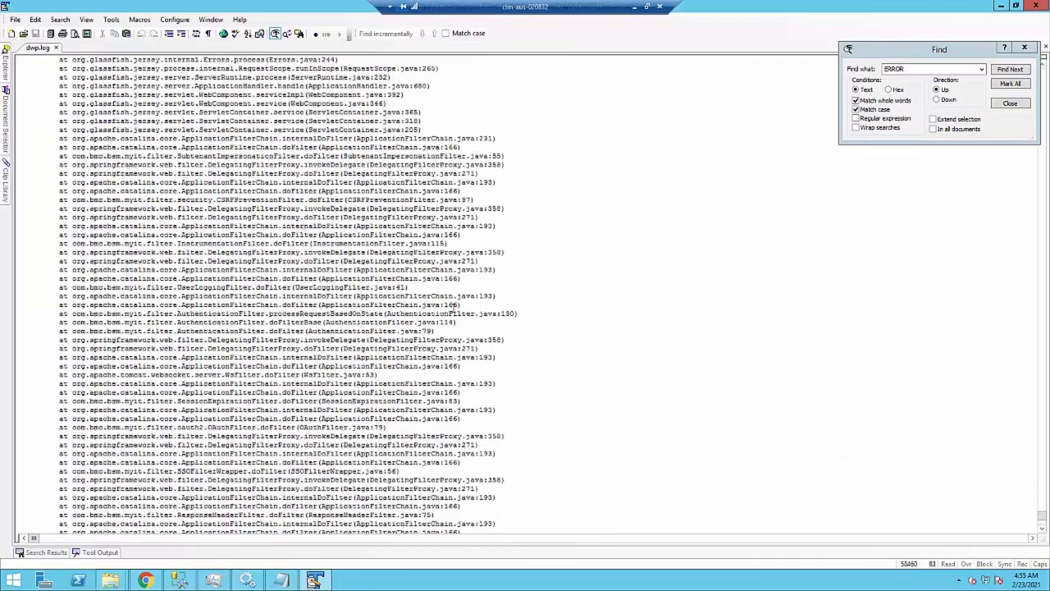
{"action": "scroll", "coordinate": [454, 307], "scroll_direction": "up", "scroll_amount": 10}
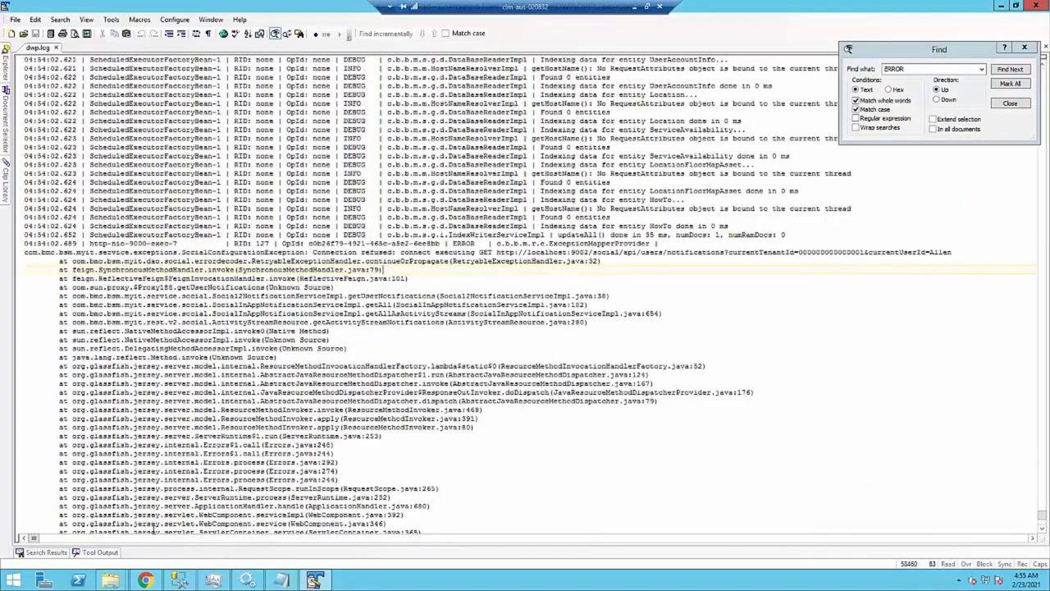
Open connect-dwp.properties from Tomcat8.5's external-conf folder, examine the social server and other settings, and put the file window away.
{"action": "mouse_move", "coordinate": [121, 583]}
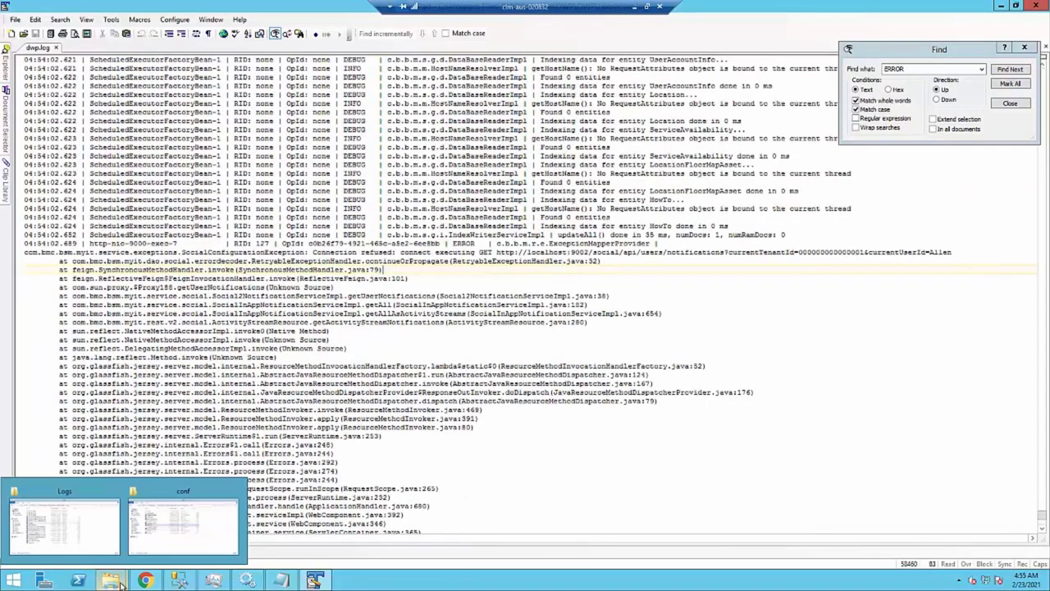
{"action": "left_click", "coordinate": [168, 529]}
{"action": "left_click", "coordinate": [591, 228]}
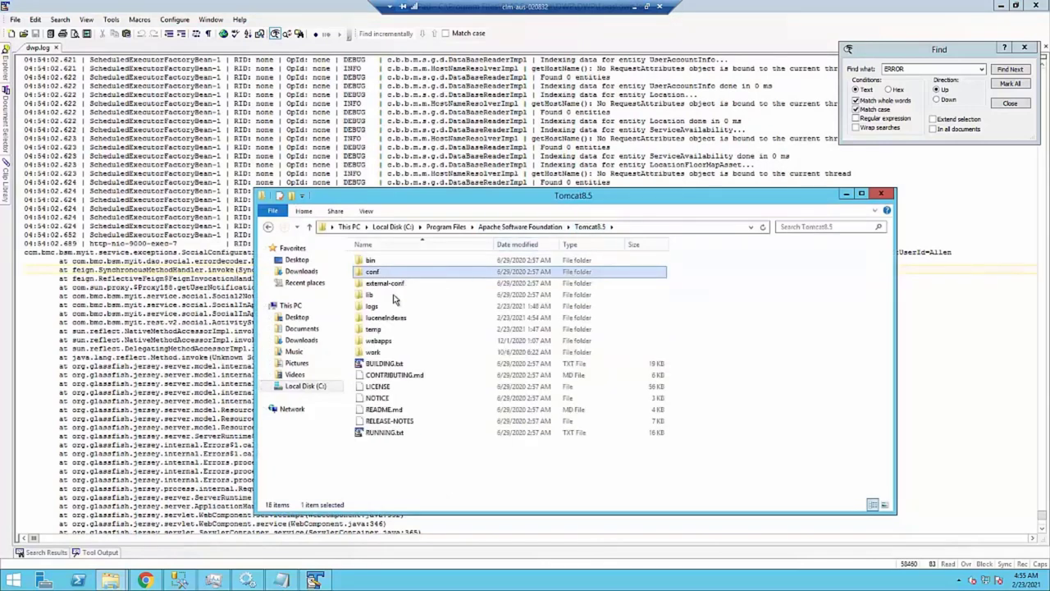
{"action": "double_click", "coordinate": [390, 283]}
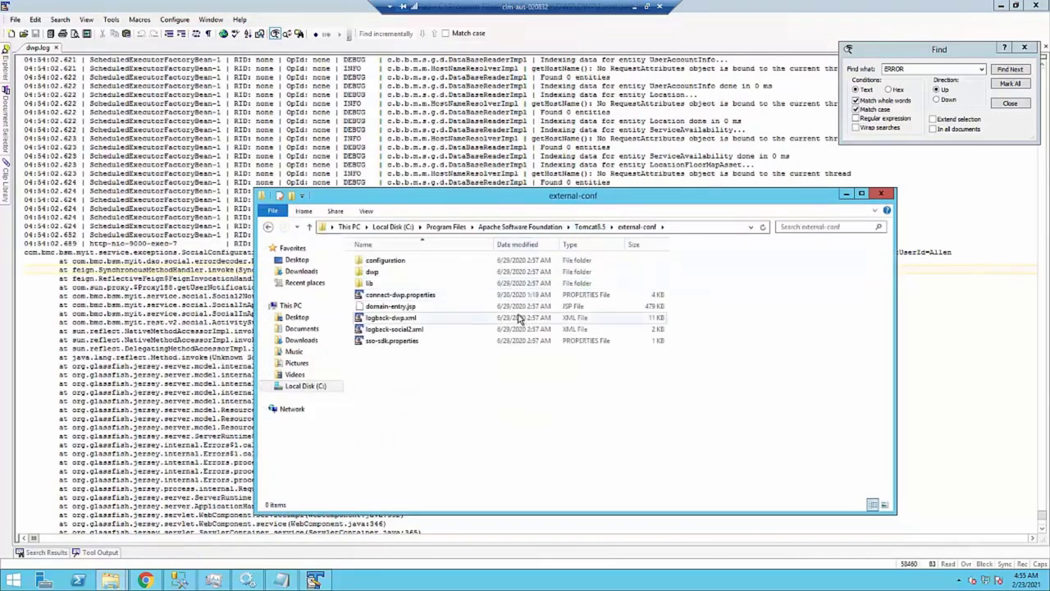
{"action": "double_click", "coordinate": [423, 297]}
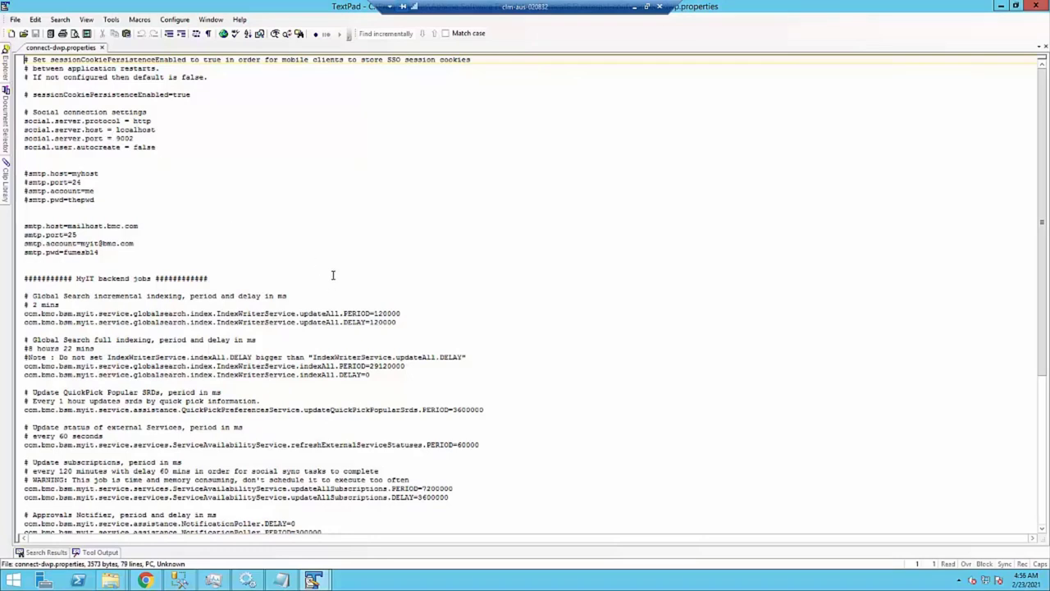
{"action": "scroll", "coordinate": [331, 274], "scroll_direction": "down", "scroll_amount": 7}
{"action": "scroll", "coordinate": [329, 273], "scroll_direction": "down", "scroll_amount": 4}
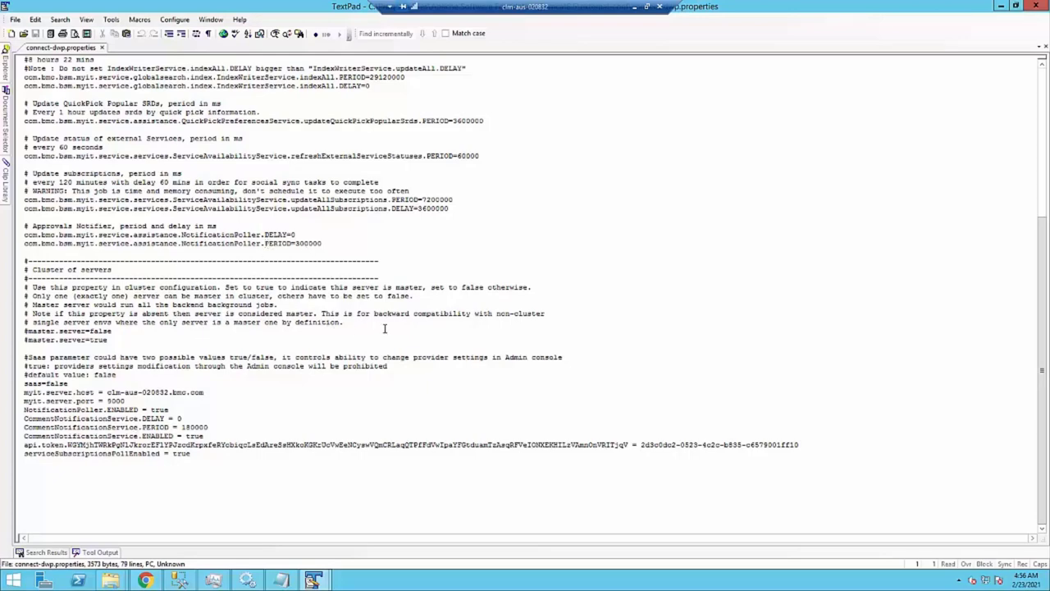
{"action": "left_click", "coordinate": [1000, 6]}
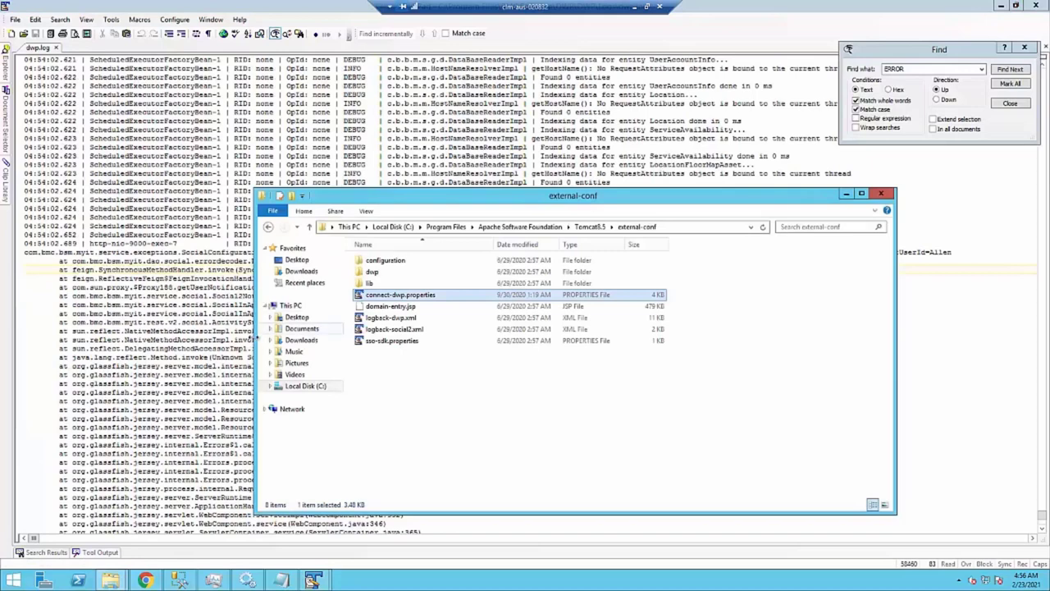
Open server.xml from Tomcat8.5's conf folder and go to the last Connector definition at the end of the file.
{"action": "left_click", "coordinate": [589, 226]}
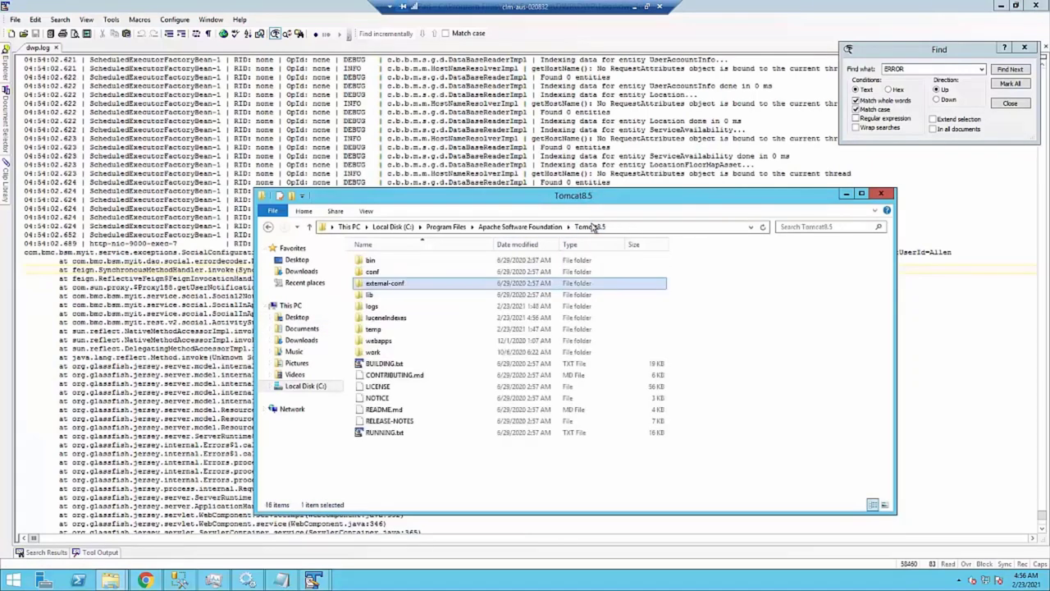
{"action": "double_click", "coordinate": [374, 271]}
{"action": "double_click", "coordinate": [385, 341]}
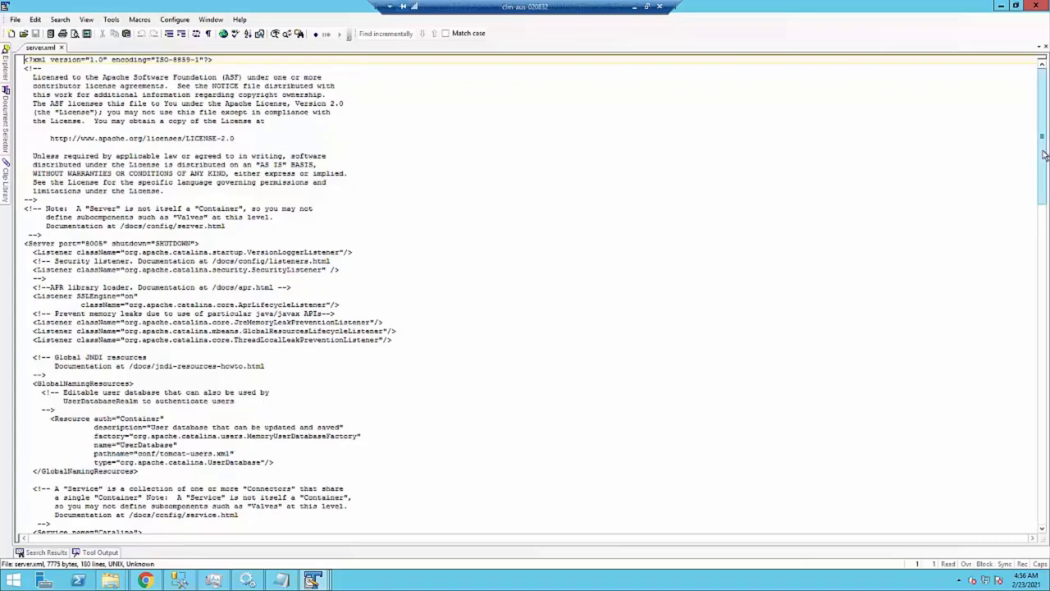
{"action": "left_click_drag", "start_coordinate": [1043, 156], "coordinate": [1024, 476]}
{"action": "scroll", "coordinate": [1024, 477], "scroll_direction": "down", "scroll_amount": 1}
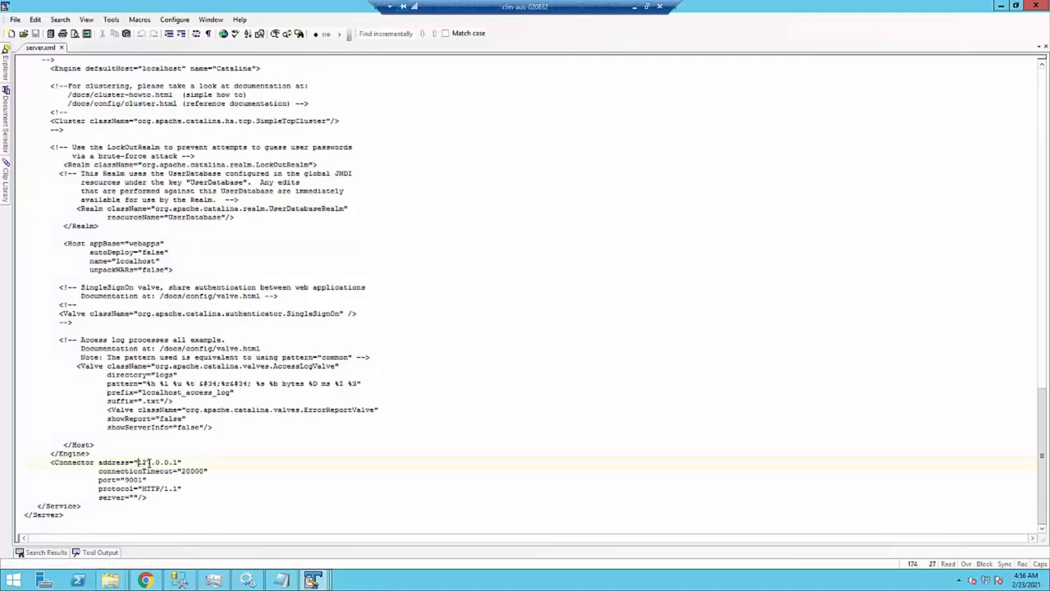
Change the port of the 127.0.0.1 Connector in server.xml to 9002 and save the file.
{"action": "left_click_drag", "start_coordinate": [137, 462], "coordinate": [176, 462]}
{"action": "left_click", "coordinate": [179, 462]}
{"action": "left_click", "coordinate": [141, 479]}
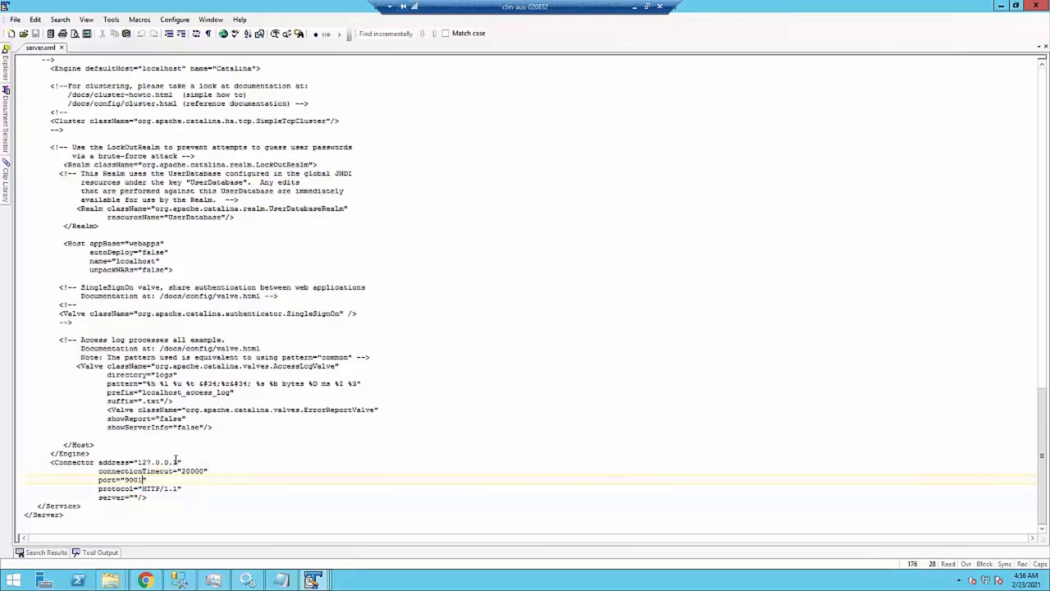
{"action": "key", "text": "BackSpace"}
{"action": "type", "text": "2"}
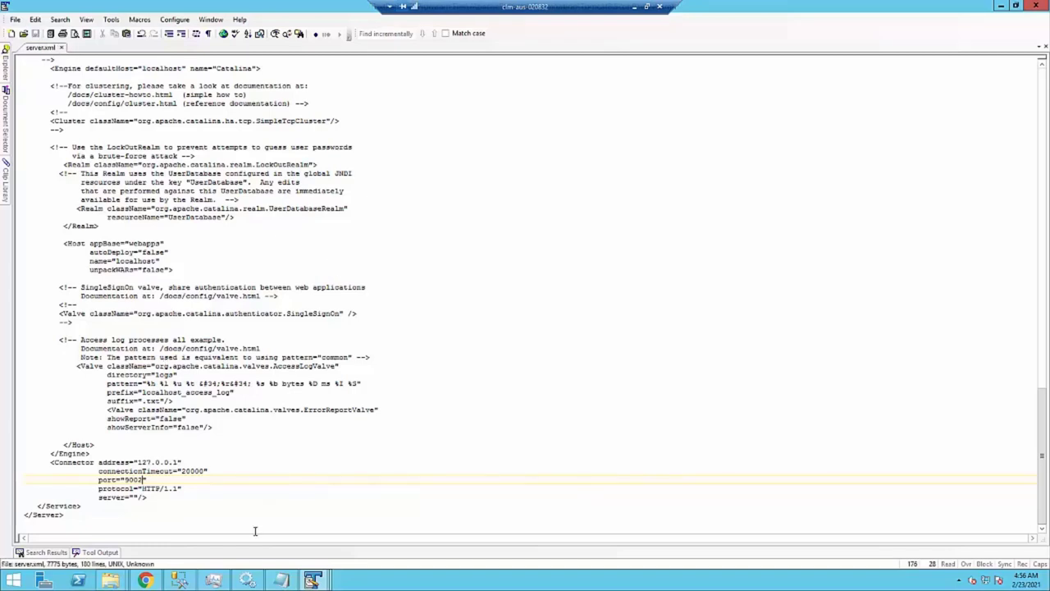
Restart the DWP Application service in Windows Services.
{"action": "mouse_move", "coordinate": [205, 584]}
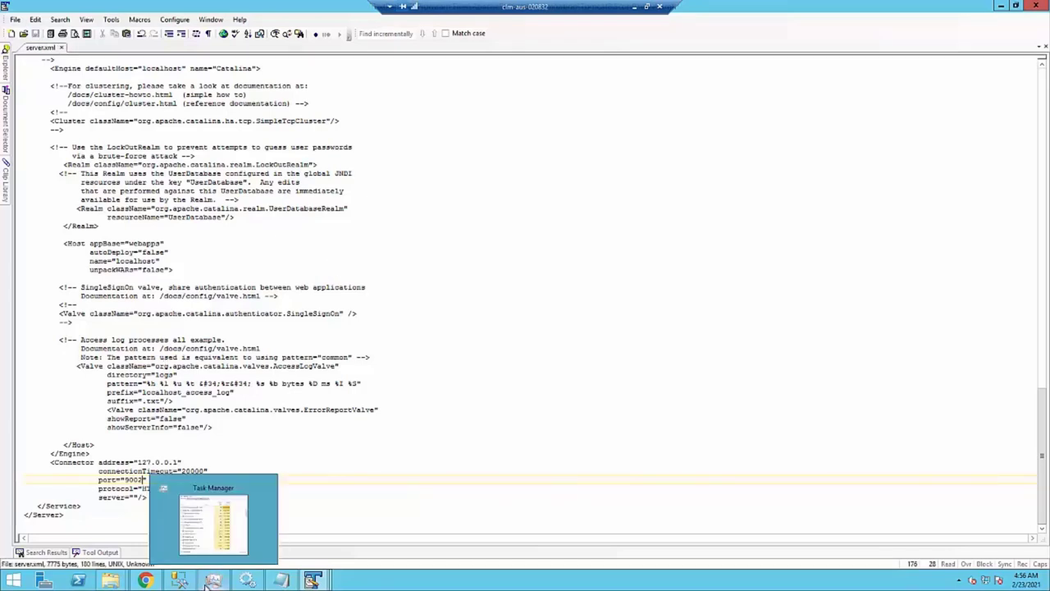
{"action": "left_click", "coordinate": [312, 512]}
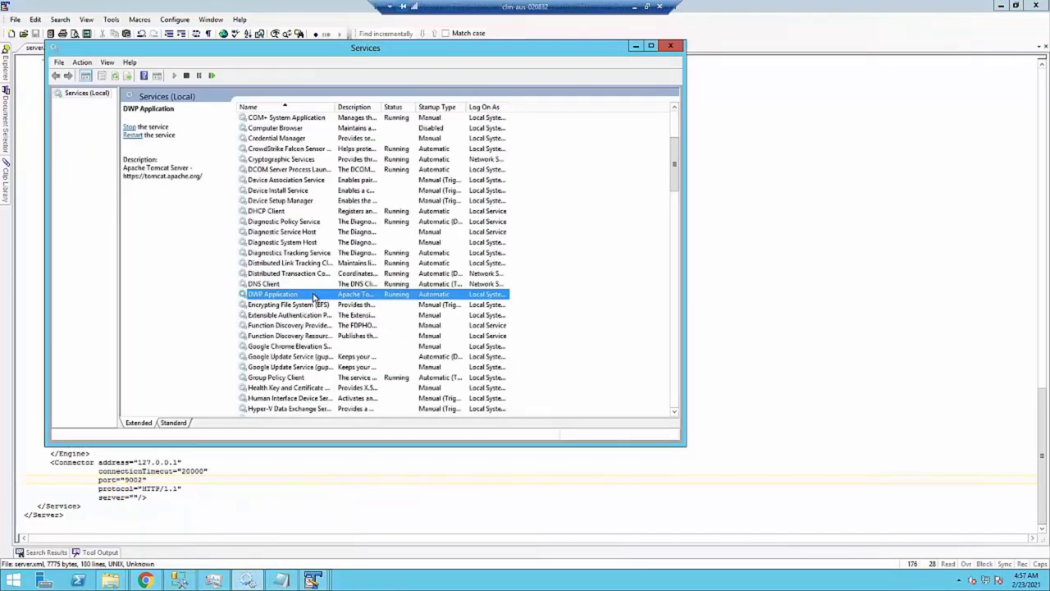
{"action": "right_click", "coordinate": [312, 297]}
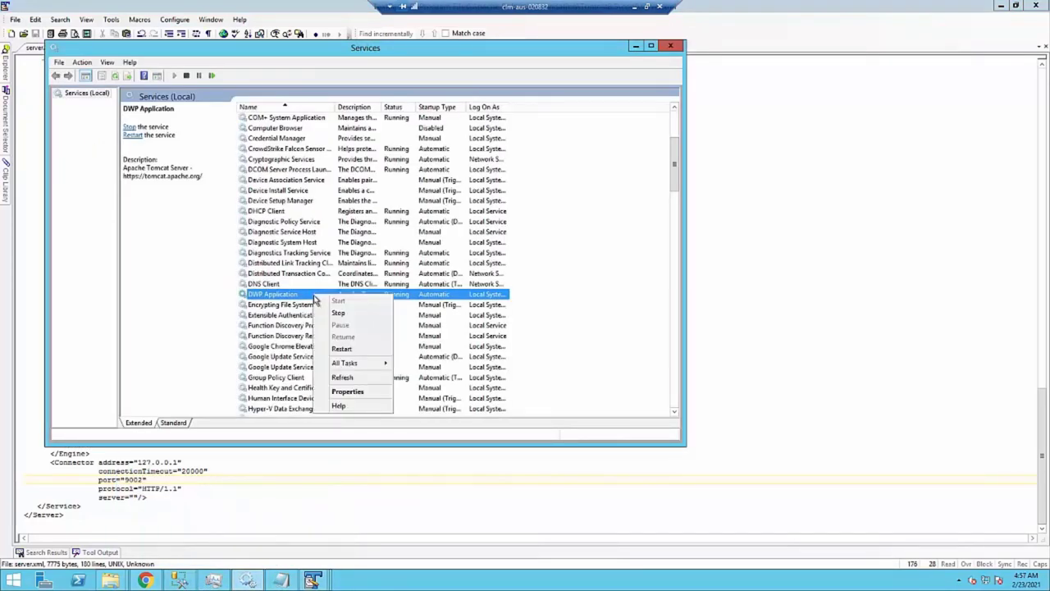
{"action": "left_click", "coordinate": [337, 349]}
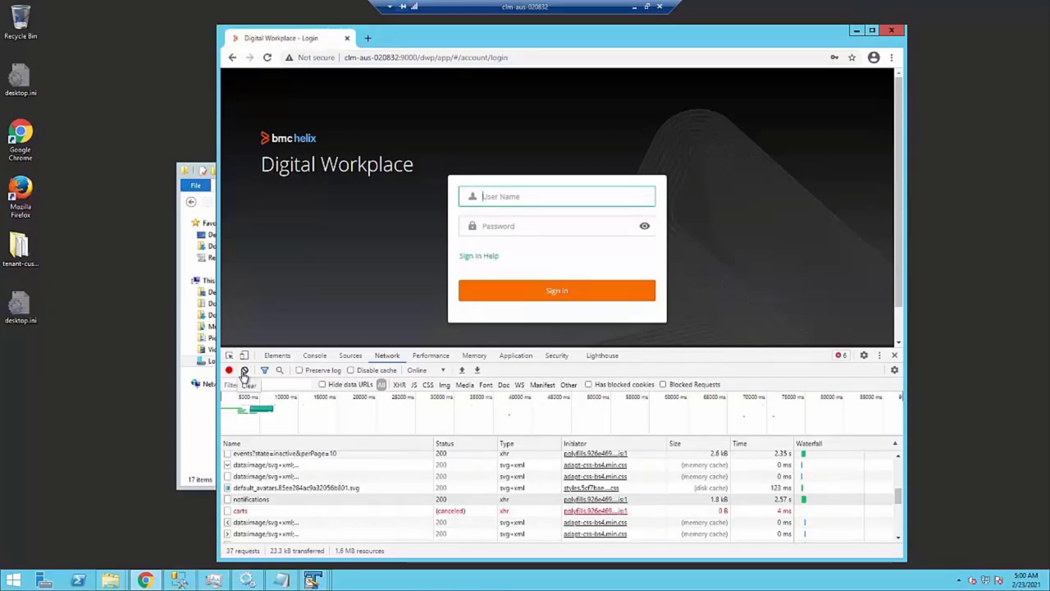
Clear the recorded network requests and sign in to Digital Workplace in Chrome with the approver's user name and password.
{"action": "left_click", "coordinate": [243, 370]}
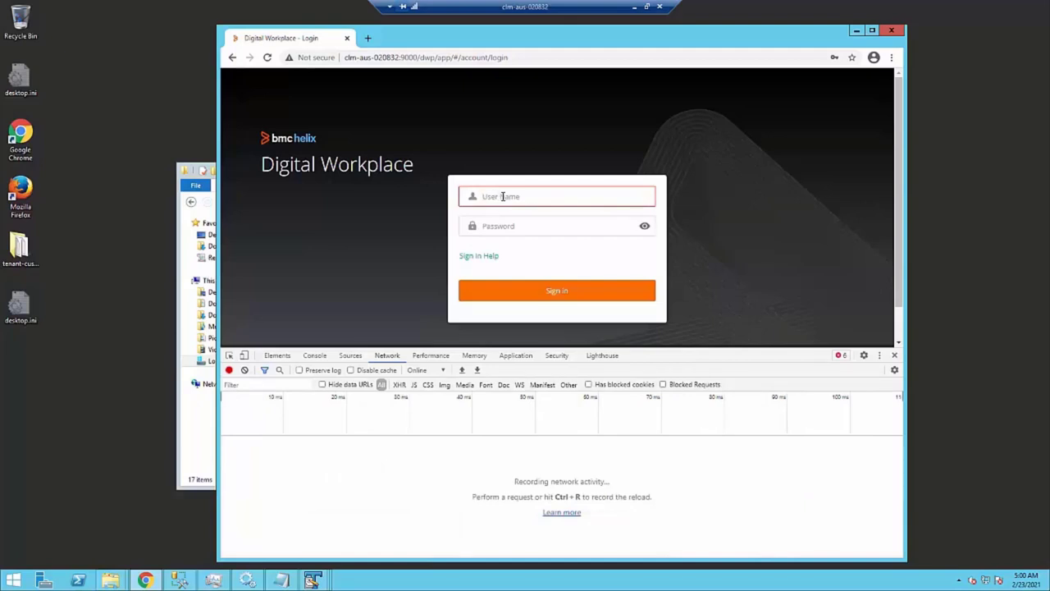
{"action": "type", "text": "Allen"}
{"action": "key", "text": "Tab"}
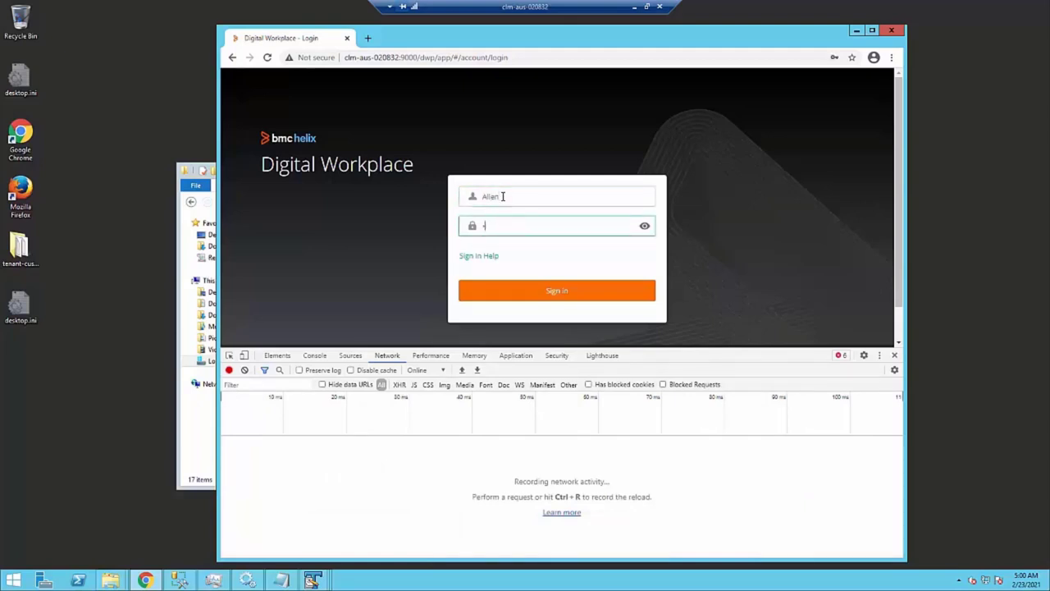
{"action": "type", "text": "•••••••"}
{"action": "key", "text": "BackSpace"}
{"action": "key", "text": "BackSpace"}
{"action": "key", "text": "BackSpace"}
{"action": "key", "text": "BackSpace"}
{"action": "key", "text": "BackSpace"}
{"action": "key", "text": "BackSpace"}
{"action": "key", "text": "BackSpace"}
{"action": "type", "text": "•••"}
{"action": "key", "text": "Return"}
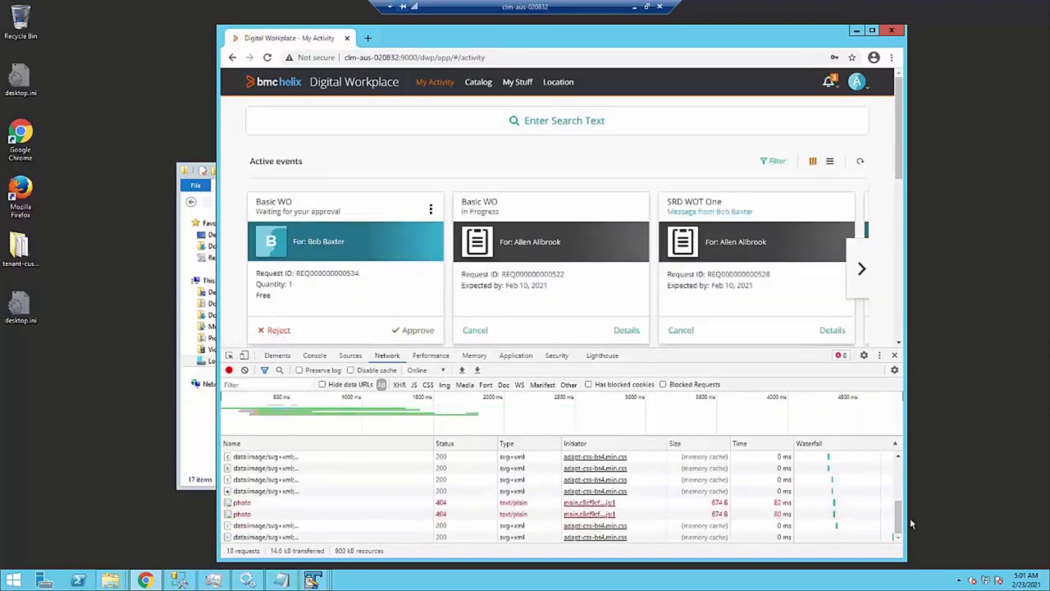
Check the network requests, close the developer tools, and check the Basic WO approval in Digital Workplace notifications and the Outlook inbox.
{"action": "scroll", "coordinate": [901, 525], "scroll_direction": "up", "scroll_amount": 3}
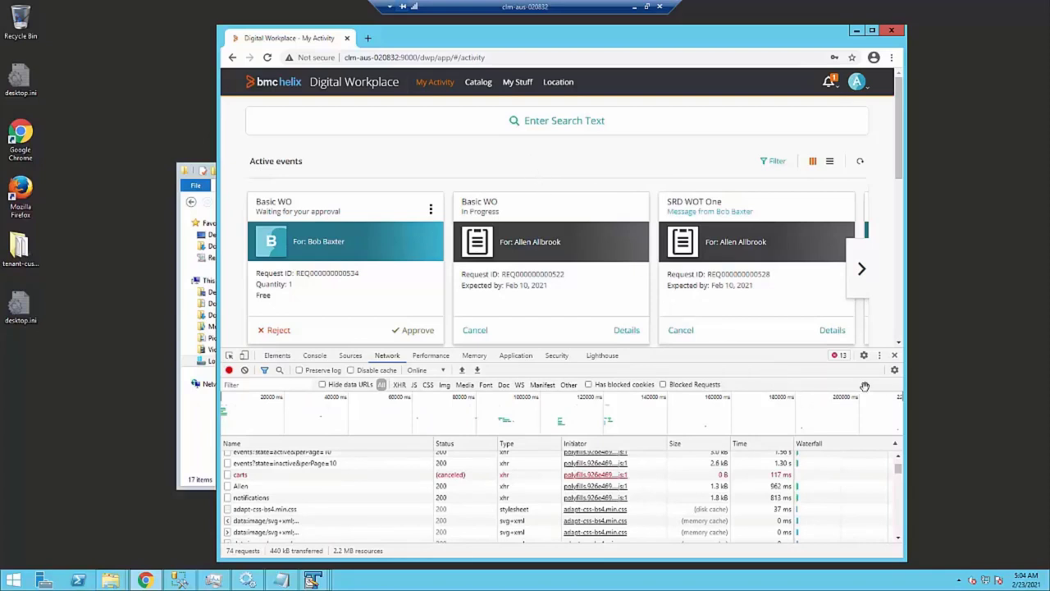
{"action": "left_click", "coordinate": [896, 358]}
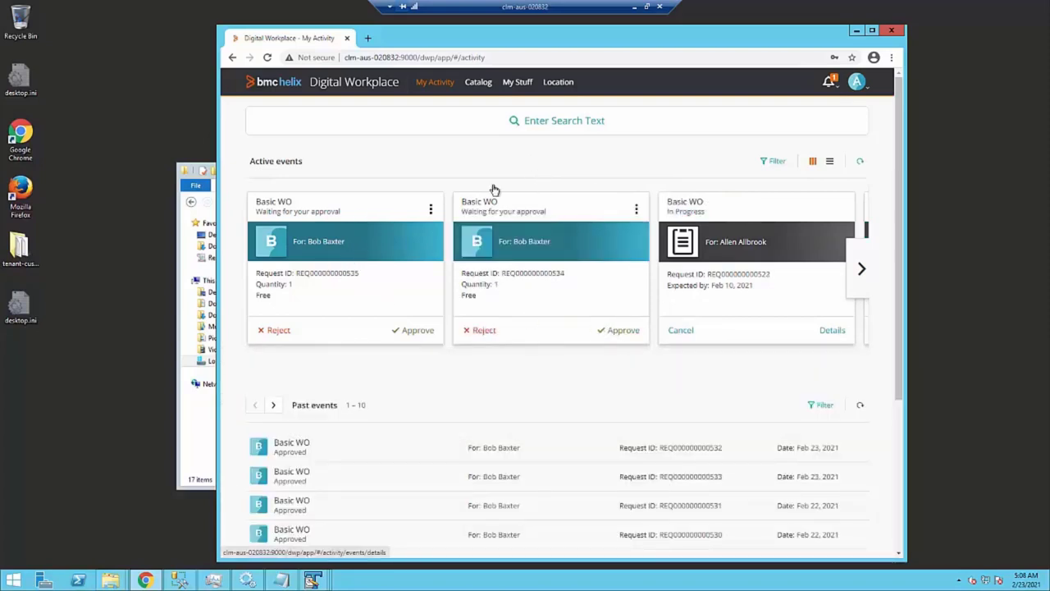
{"action": "left_click", "coordinate": [832, 83]}
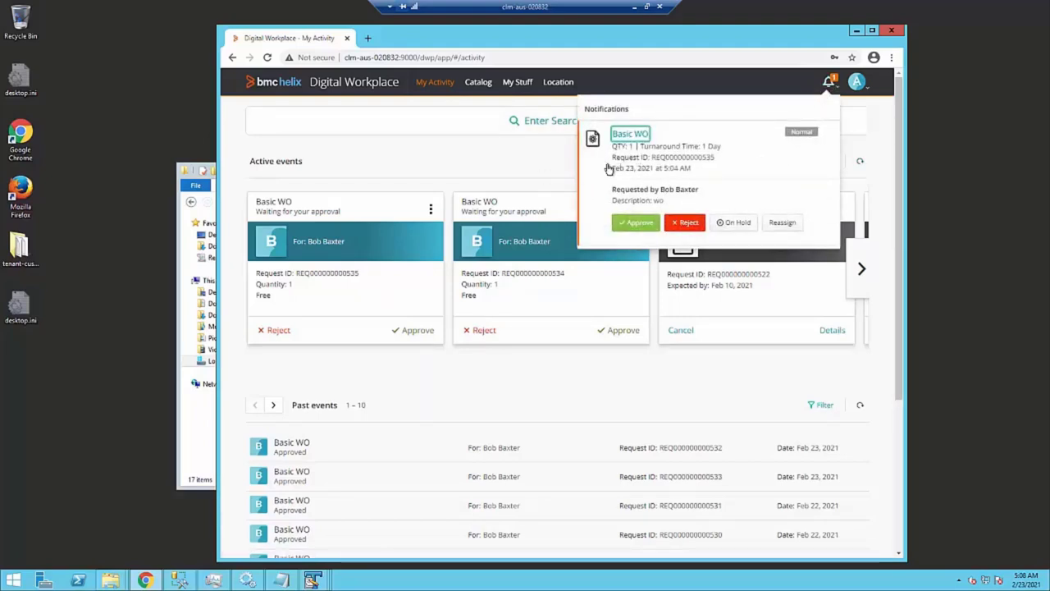
{"action": "left_click", "coordinate": [634, 7]}
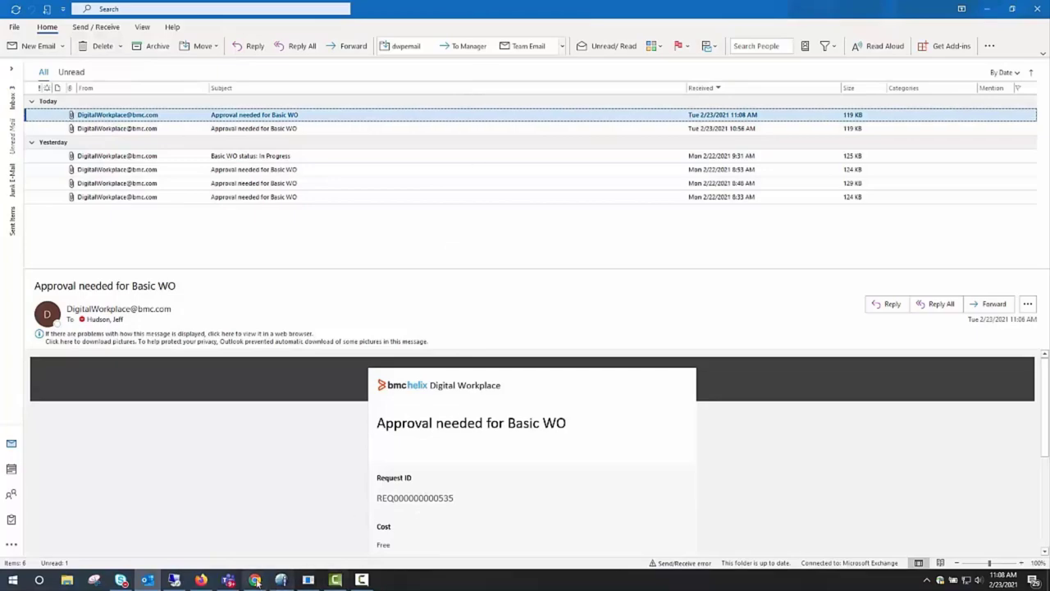
{"action": "left_click", "coordinate": [174, 585]}
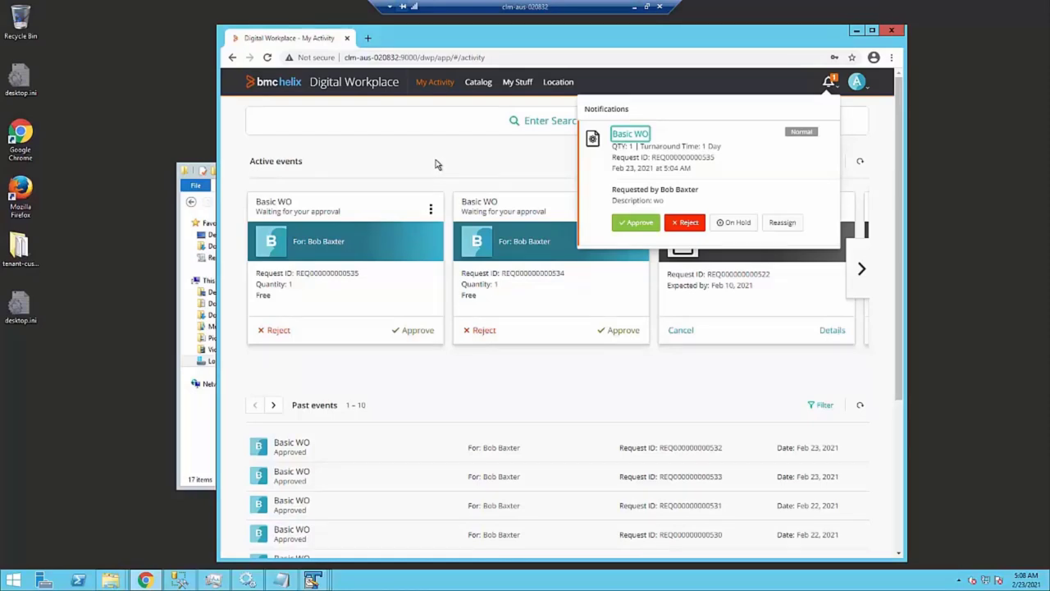
Open dwp.log in TextPad and search upwards from the end of the file for "Approval needed".
{"action": "left_click", "coordinate": [188, 465]}
{"action": "left_click", "coordinate": [302, 305]}
{"action": "double_click", "coordinate": [302, 305]}
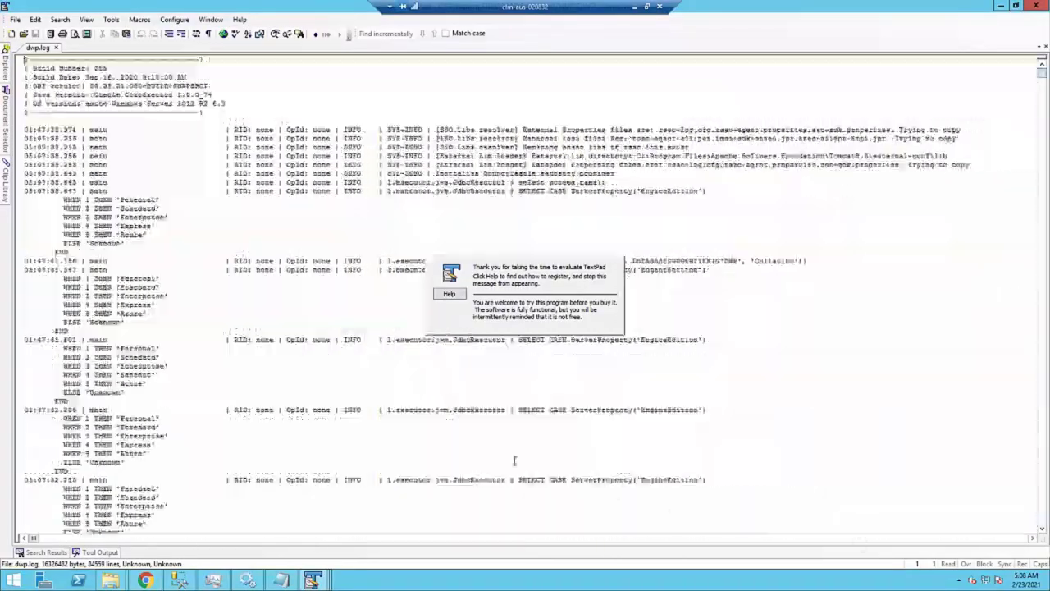
{"action": "key", "text": "ctrl+End"}
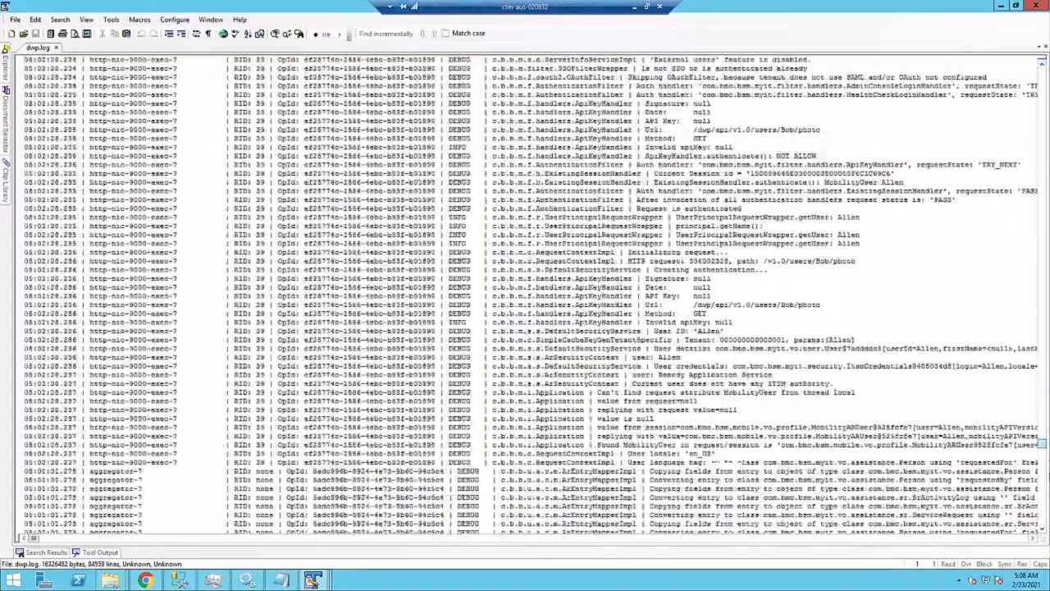
{"action": "left_click", "coordinate": [594, 479]}
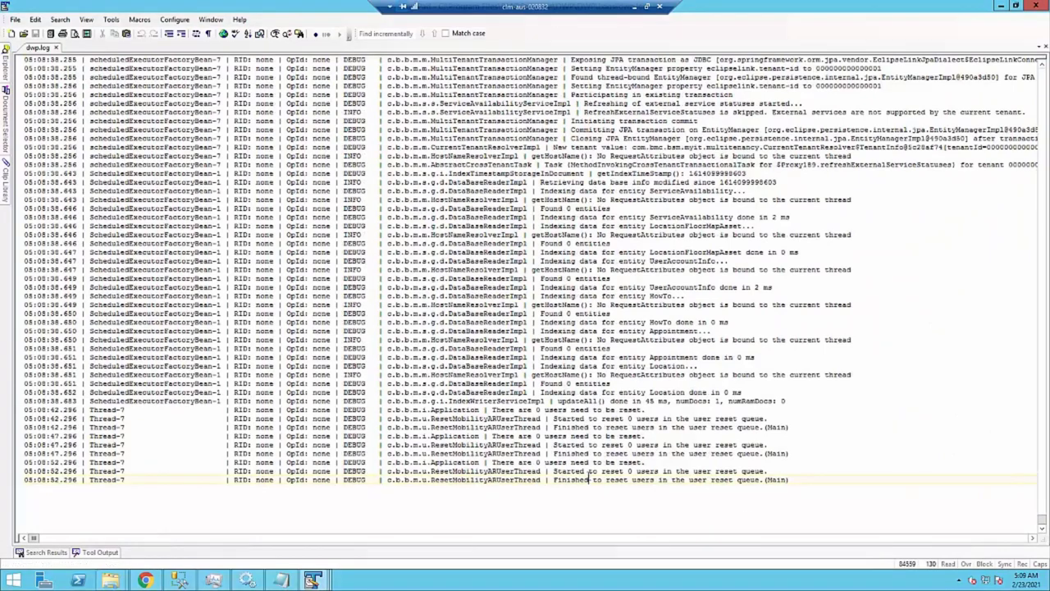
{"action": "left_click", "coordinate": [60, 19]}
{"action": "left_click", "coordinate": [74, 42]}
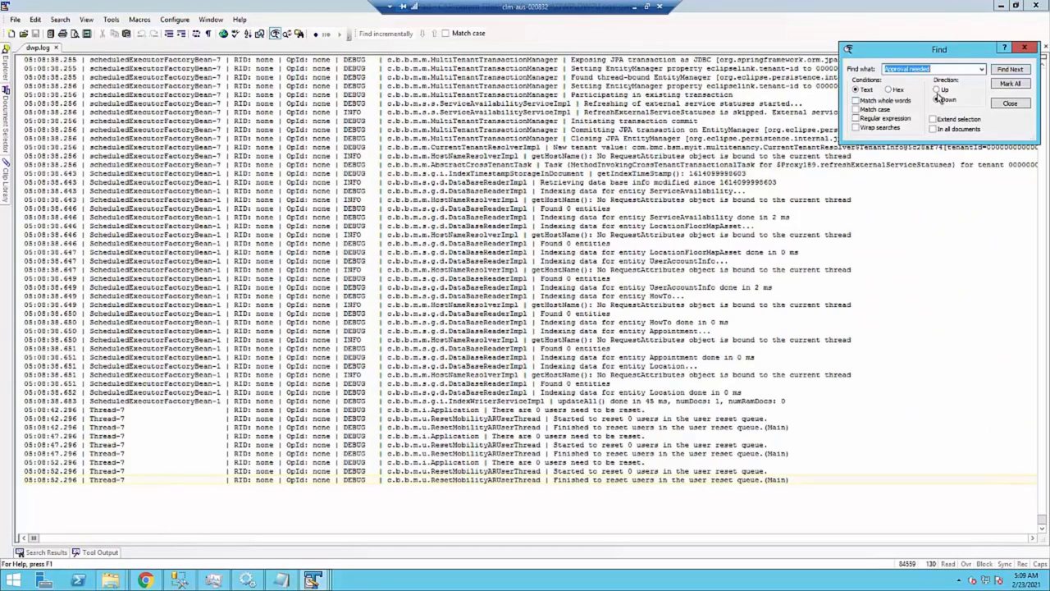
{"action": "left_click", "coordinate": [1010, 70]}
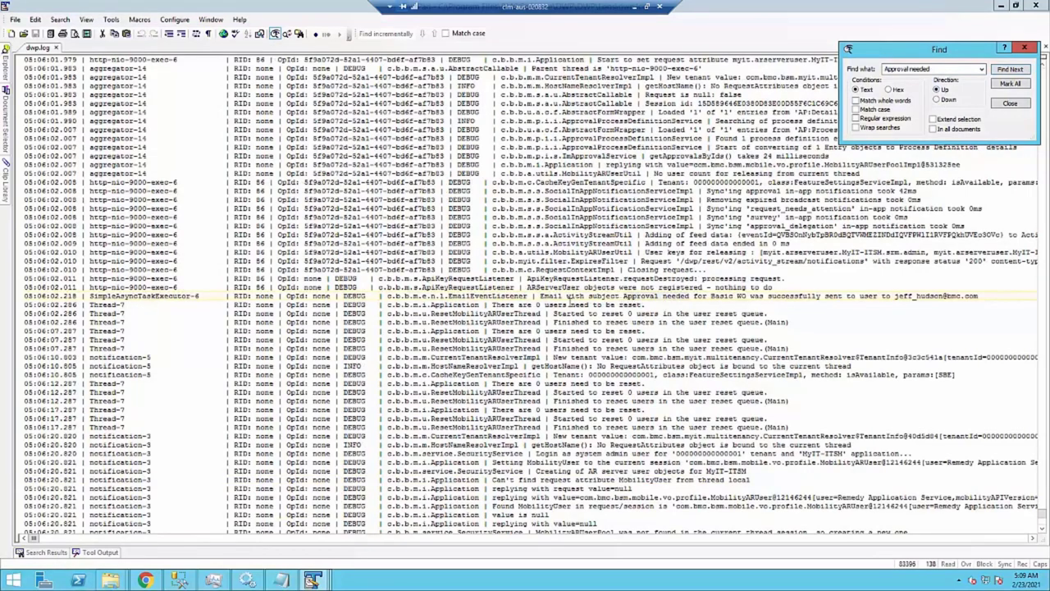
Examine the approval email's log line with its recipient and the nearby /dwp/rest/v2/activity_stream/notifications request.
{"action": "left_click_drag", "start_coordinate": [33, 537], "coordinate": [42, 539]}
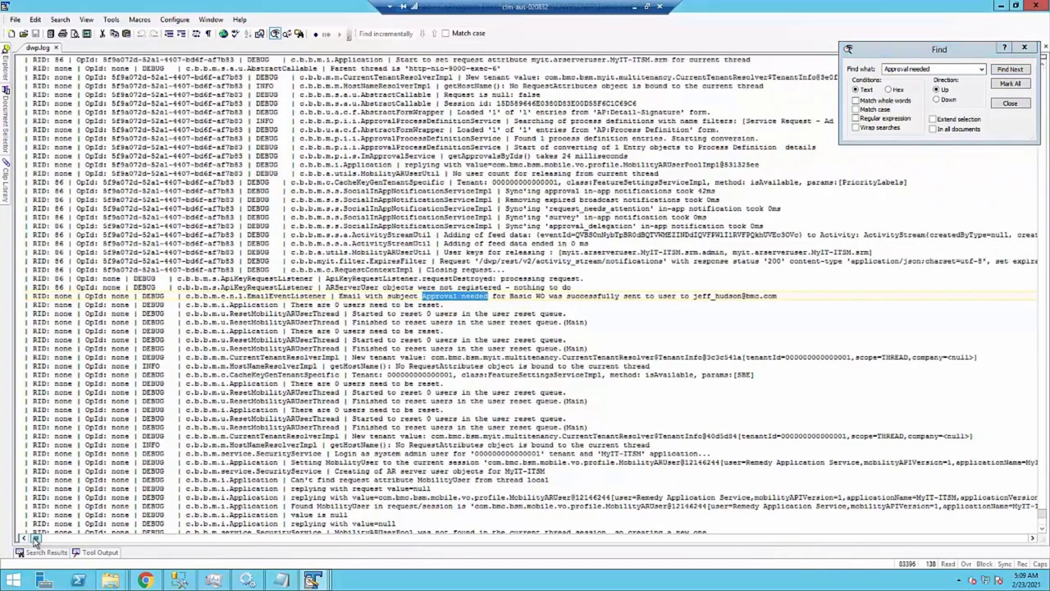
{"action": "left_click", "coordinate": [698, 298]}
{"action": "left_click_drag", "start_coordinate": [700, 298], "coordinate": [715, 297]}
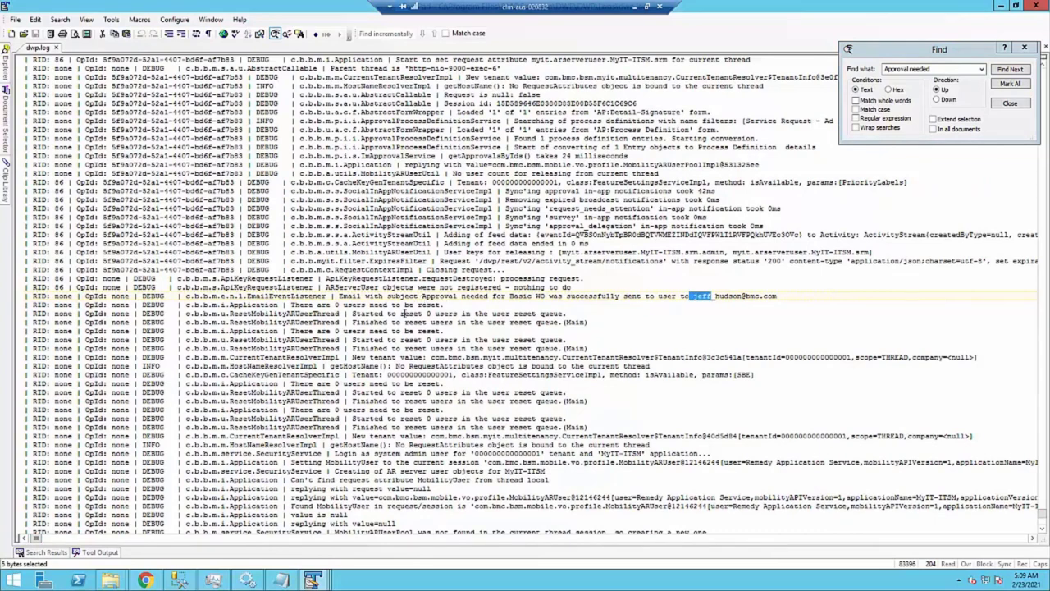
{"action": "left_click_drag", "start_coordinate": [36, 539], "coordinate": [40, 542]}
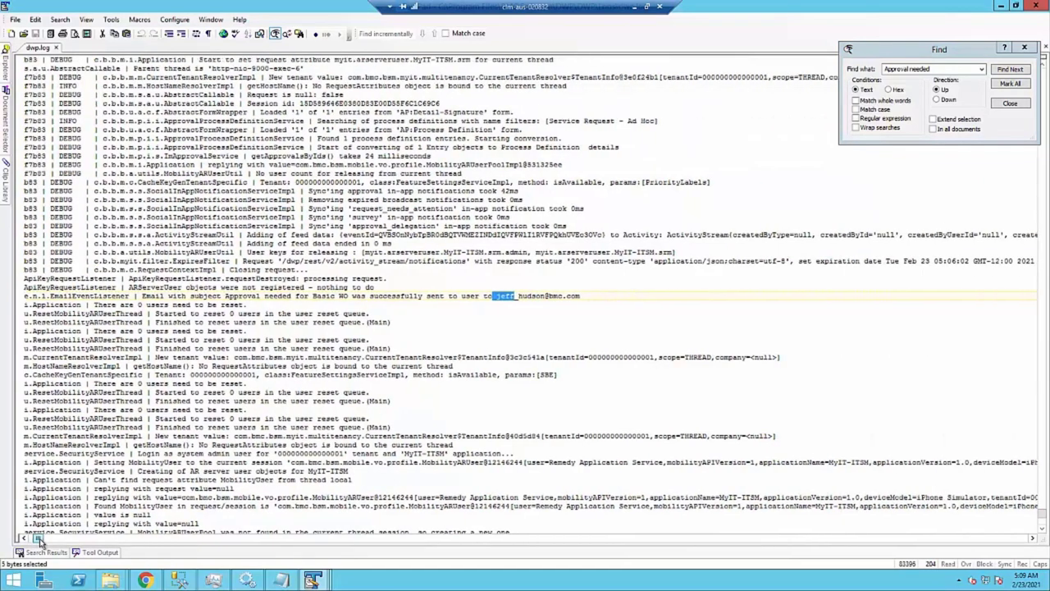
{"action": "left_click_drag", "start_coordinate": [283, 261], "coordinate": [466, 263]}
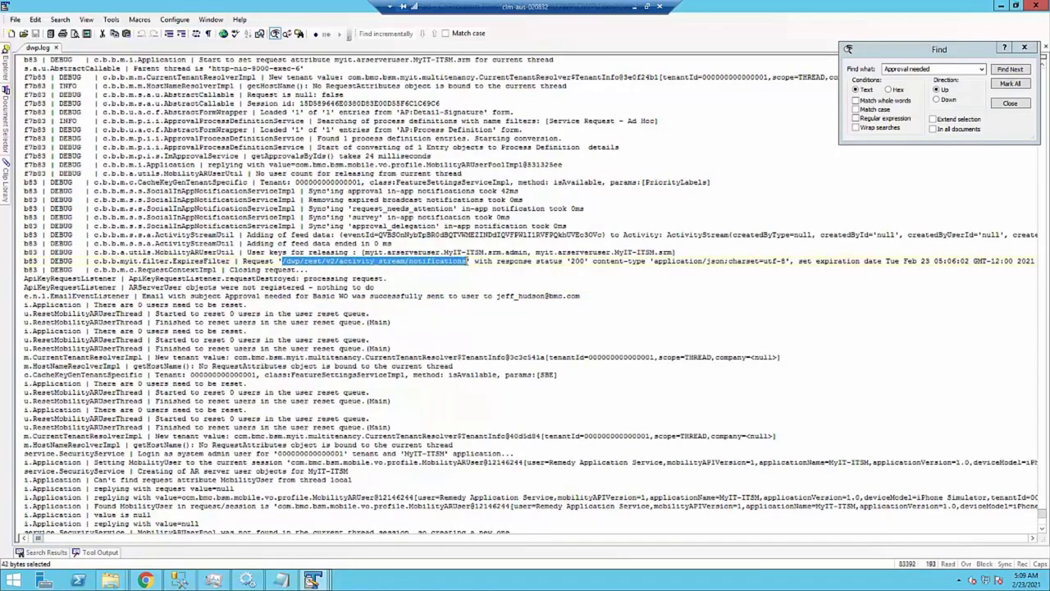
{"action": "left_click", "coordinate": [355, 263]}
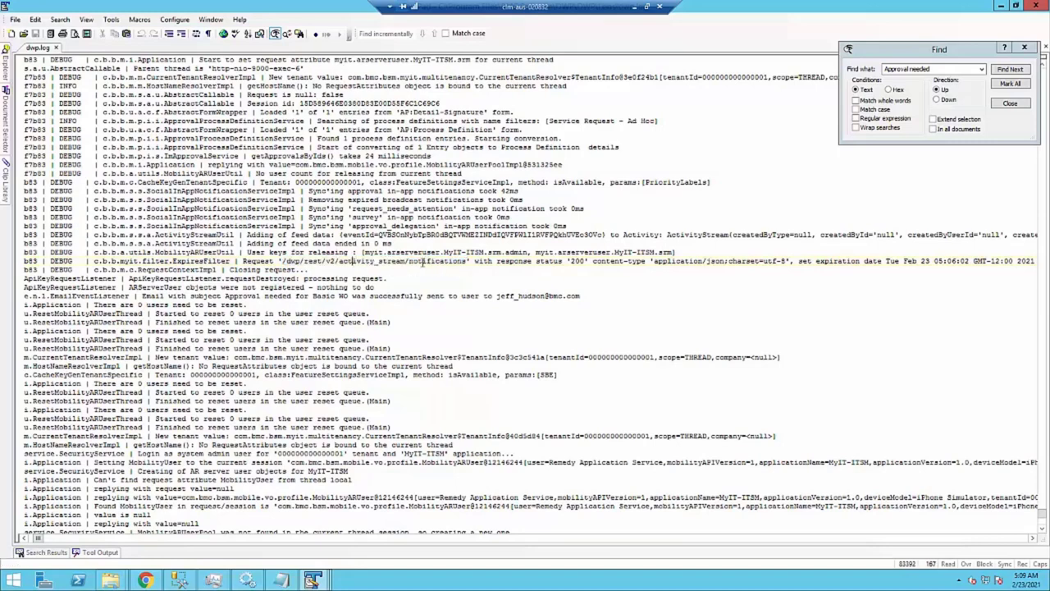
Copy the notifications request's response status text and search upwards in the log for "response status '500'".
{"action": "left_click", "coordinate": [511, 261]}
{"action": "left_click_drag", "start_coordinate": [497, 260], "coordinate": [589, 261]}
{"action": "key", "text": "ctrl+c"}
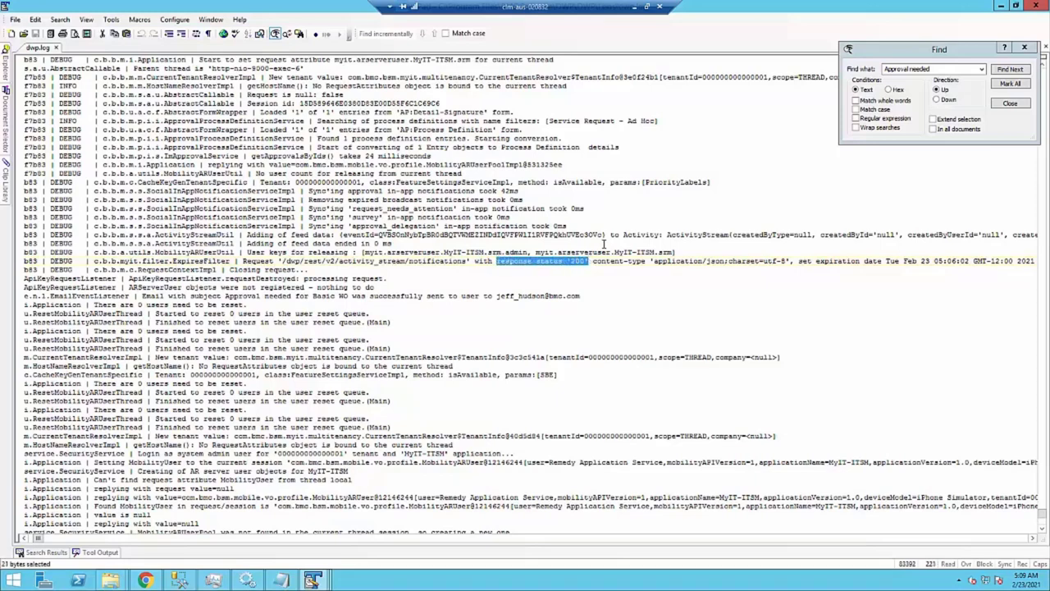
{"action": "left_click", "coordinate": [956, 68]}
{"action": "key", "text": "ctrl+v"}
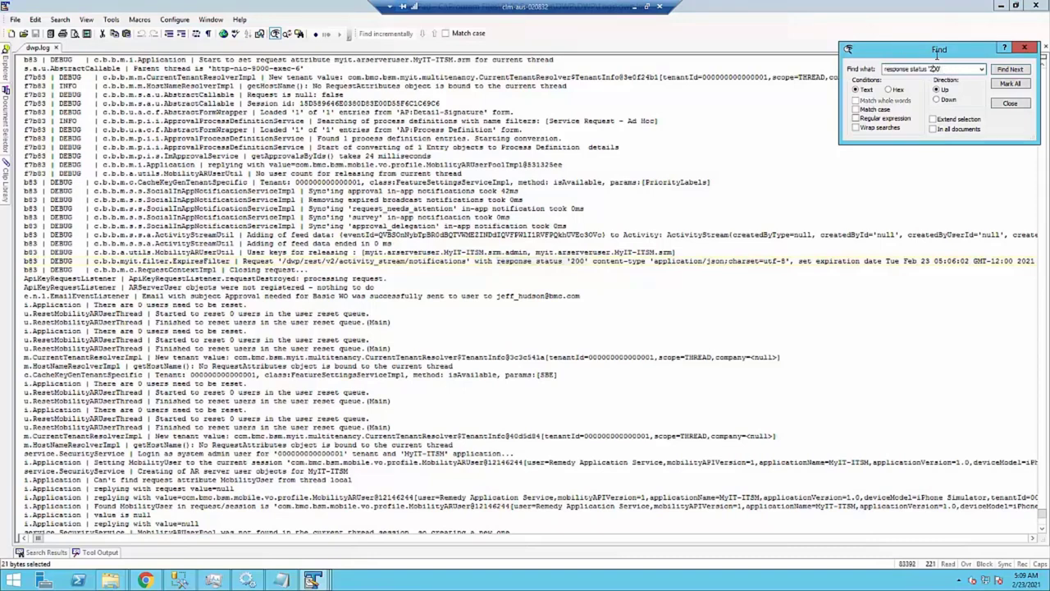
{"action": "left_click", "coordinate": [1002, 86]}
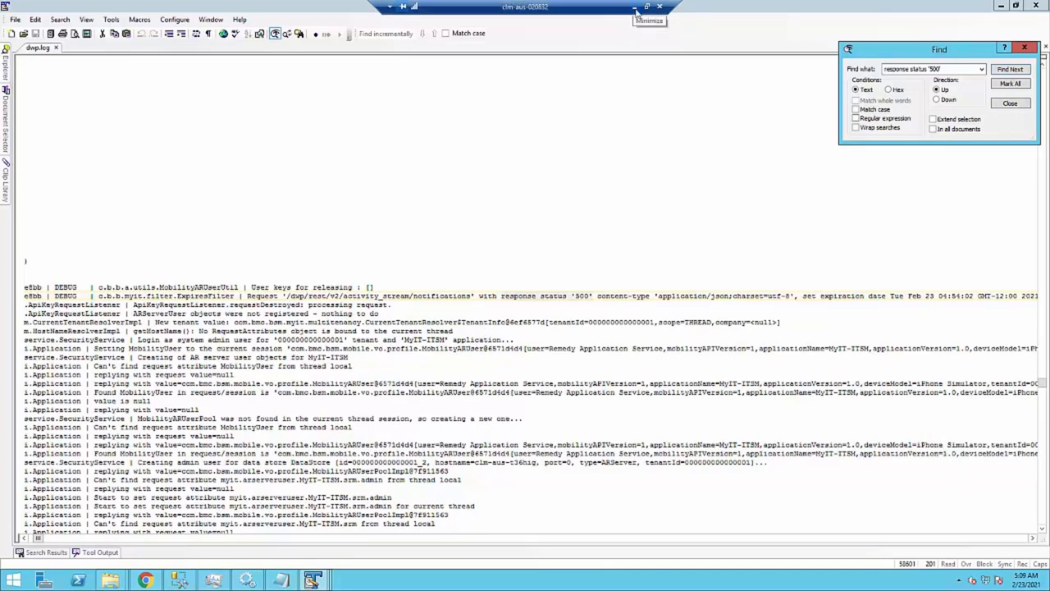
Open the signed-in account's Digital Workplace preferences in Chrome and review the notification settings, including the approval notification types, without changing them.
{"action": "left_click", "coordinate": [145, 580]}
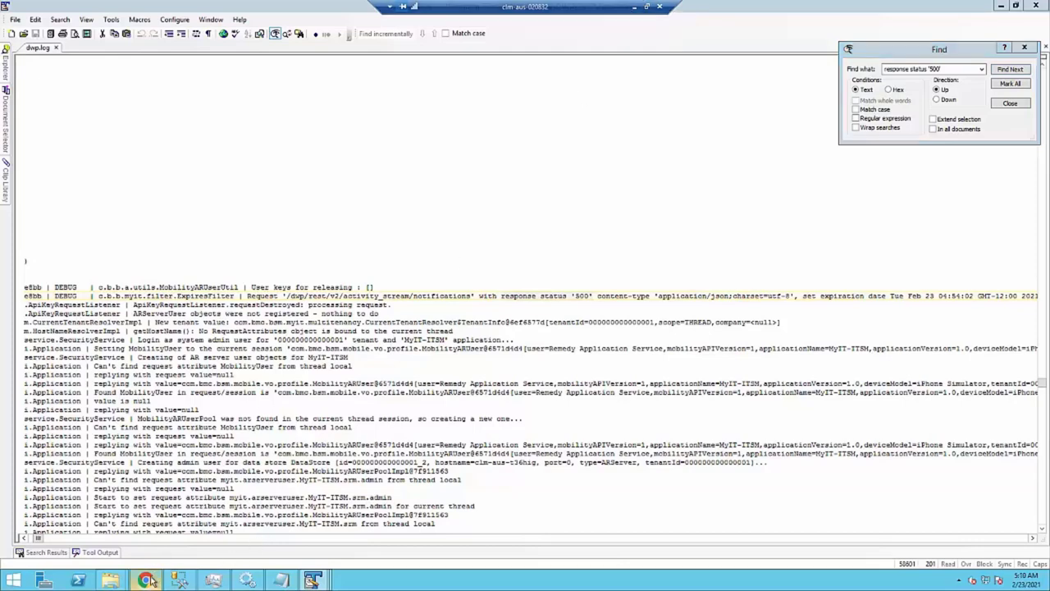
{"action": "left_click", "coordinate": [862, 85]}
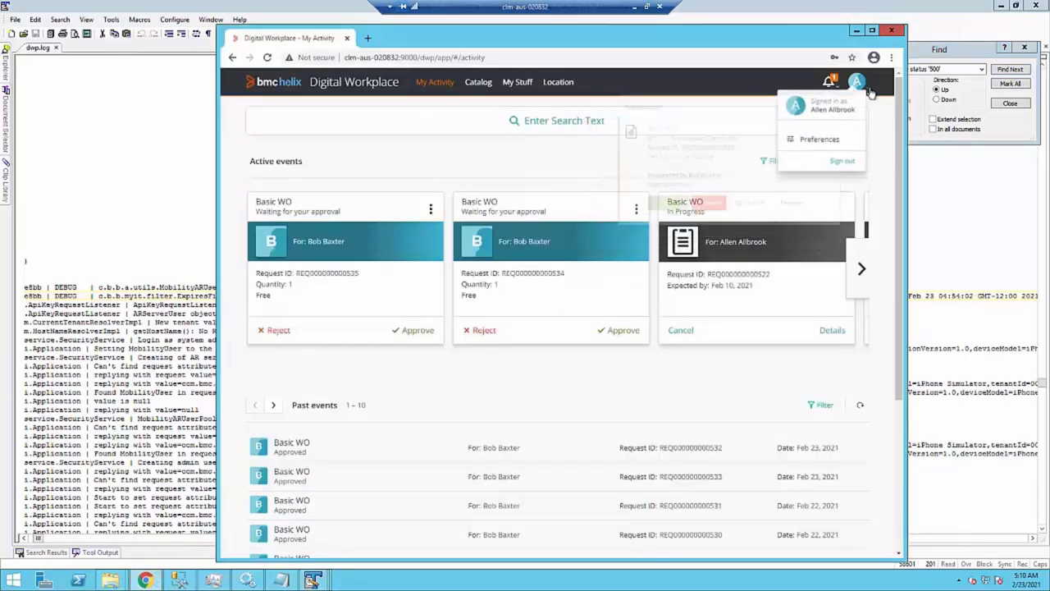
{"action": "left_click", "coordinate": [829, 140]}
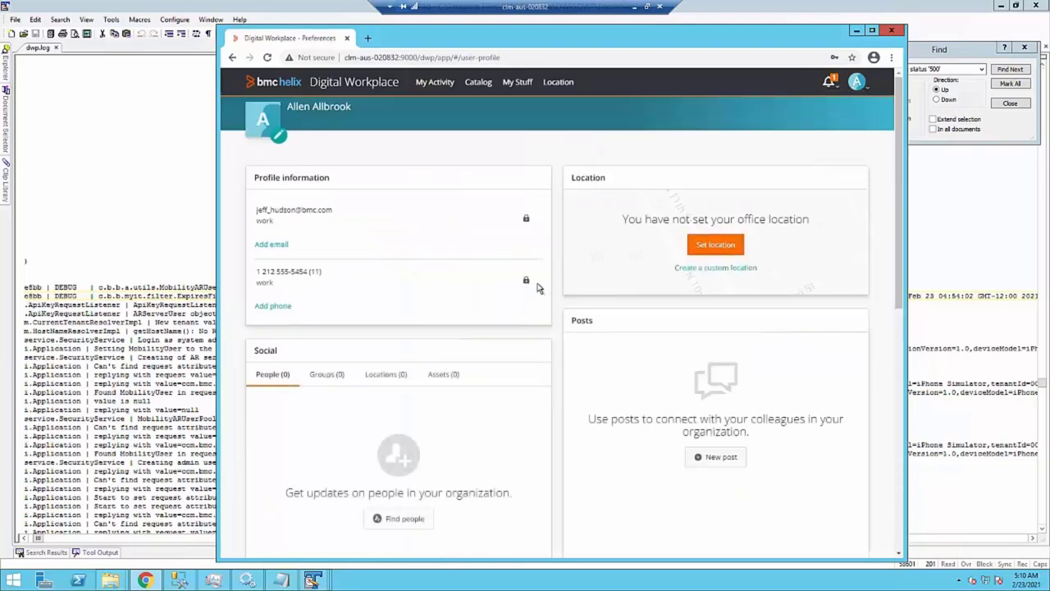
{"action": "scroll", "coordinate": [493, 295], "scroll_direction": "down", "scroll_amount": 1}
{"action": "scroll", "coordinate": [468, 304], "scroll_direction": "down", "scroll_amount": 4}
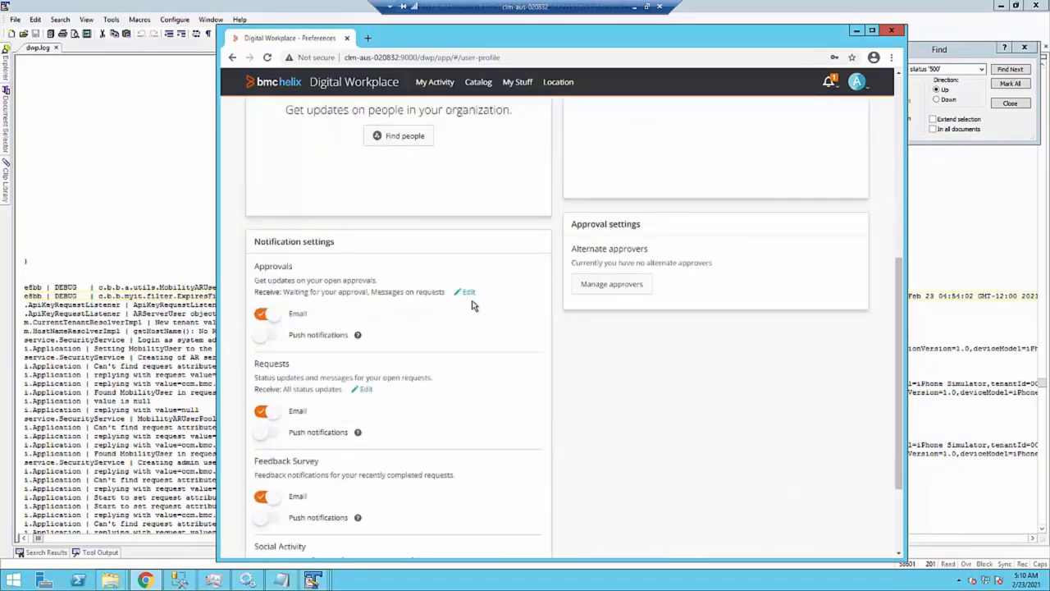
{"action": "left_click", "coordinate": [468, 294]}
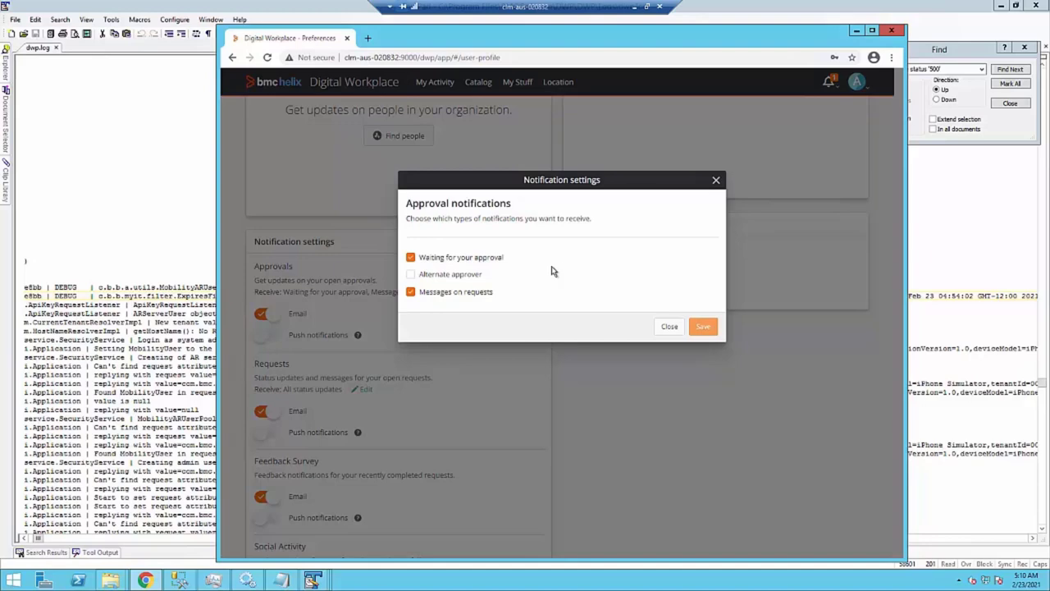
{"action": "left_click", "coordinate": [670, 326]}
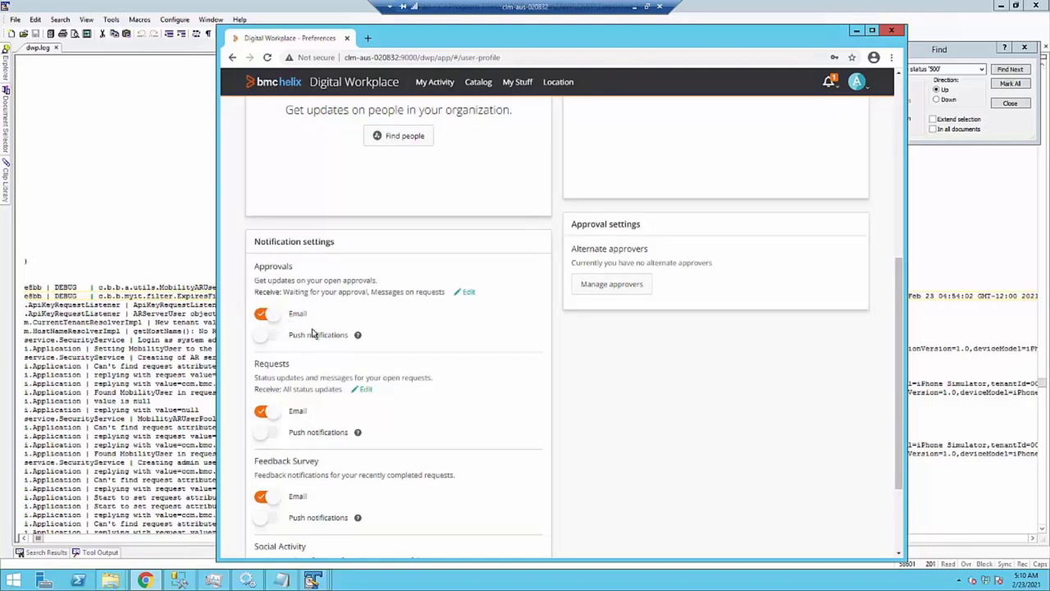
{"action": "mouse_move", "coordinate": [359, 338]}
{"action": "scroll", "coordinate": [726, 258], "scroll_direction": "up", "scroll_amount": 5}
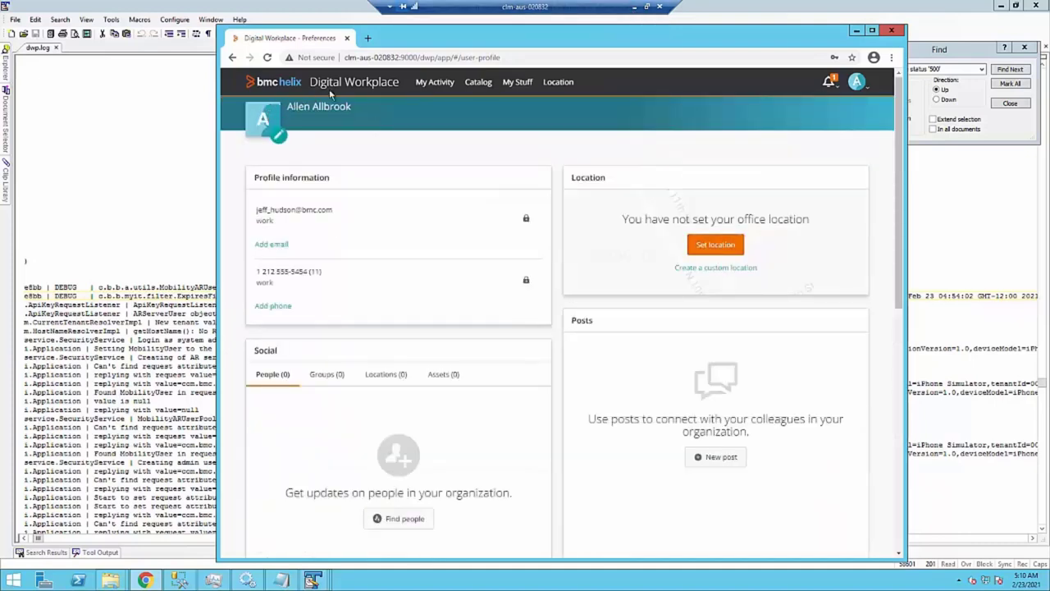
Open Digital Workplace Admin at /dwp/admin/ and examine the Backend URL and its port in the Email configuration.
{"action": "left_click_drag", "start_coordinate": [444, 57], "coordinate": [647, 54]}
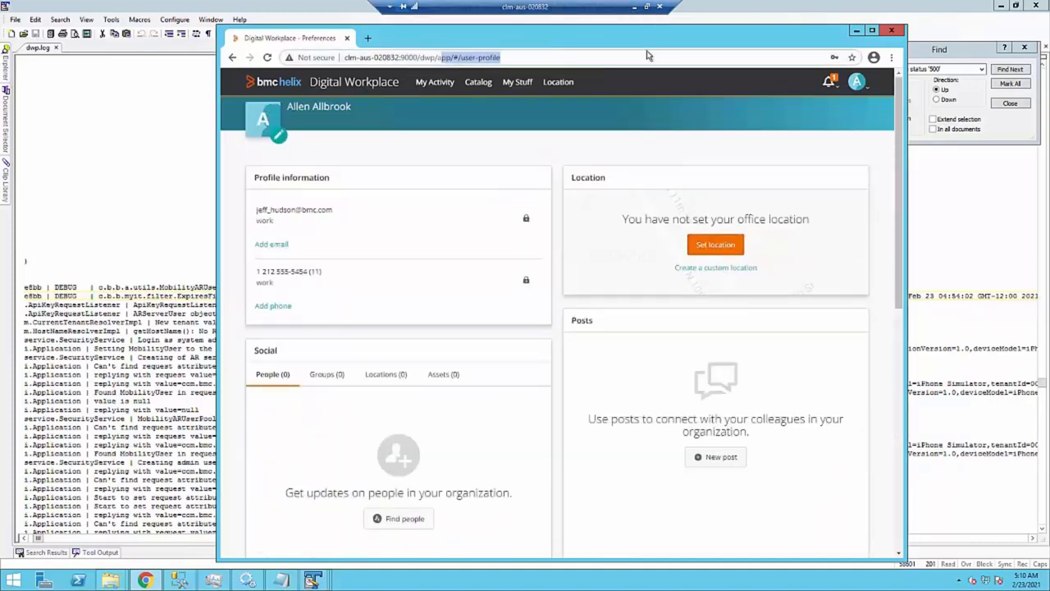
{"action": "type", "text": "admin/"}
{"action": "key", "text": "Return"}
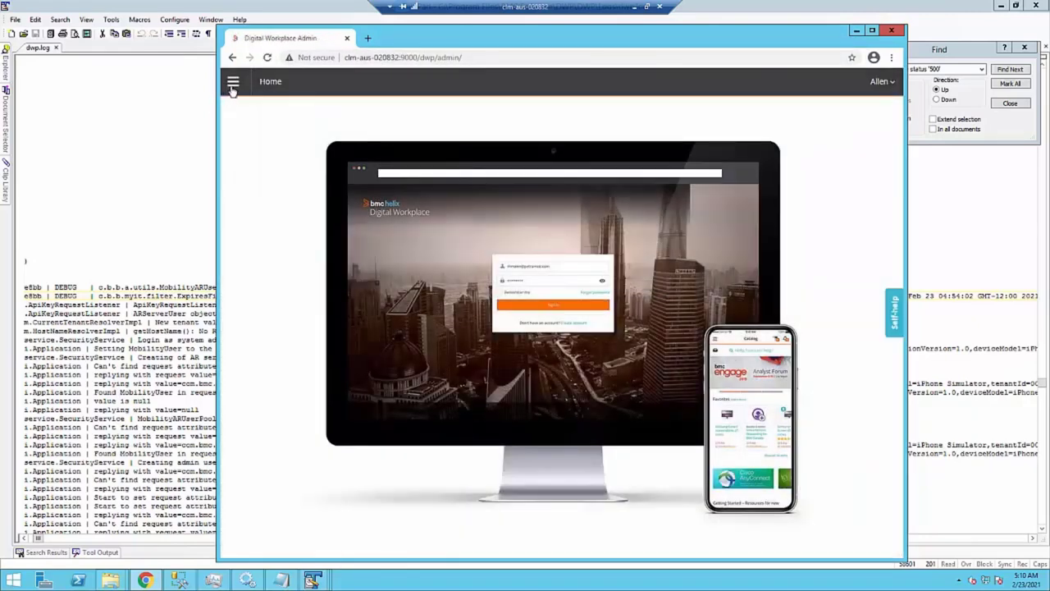
{"action": "left_click", "coordinate": [233, 82]}
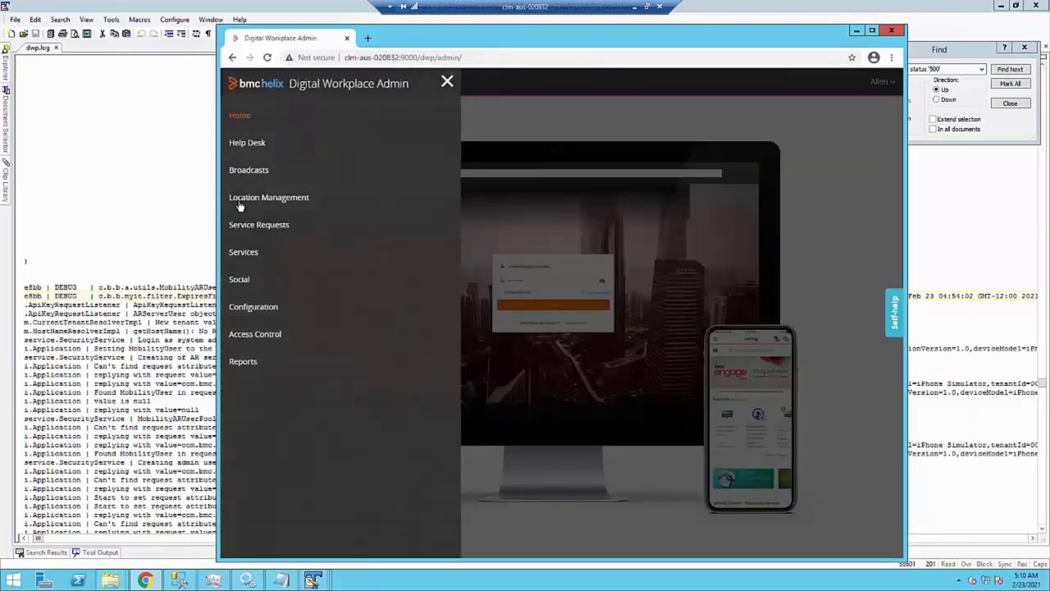
{"action": "left_click", "coordinate": [244, 309]}
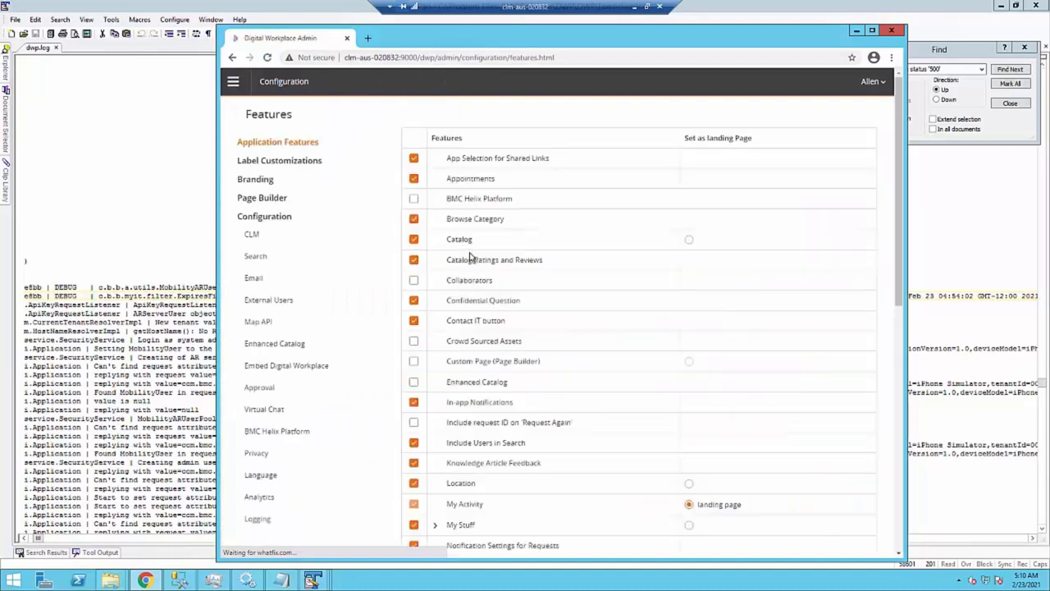
{"action": "left_click", "coordinate": [256, 279]}
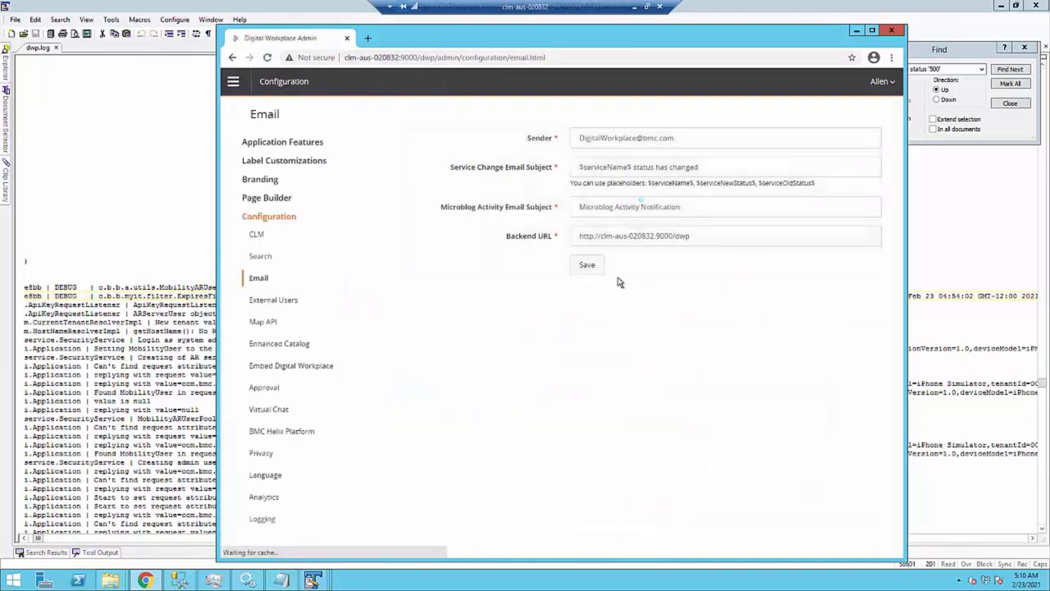
{"action": "left_click", "coordinate": [598, 236]}
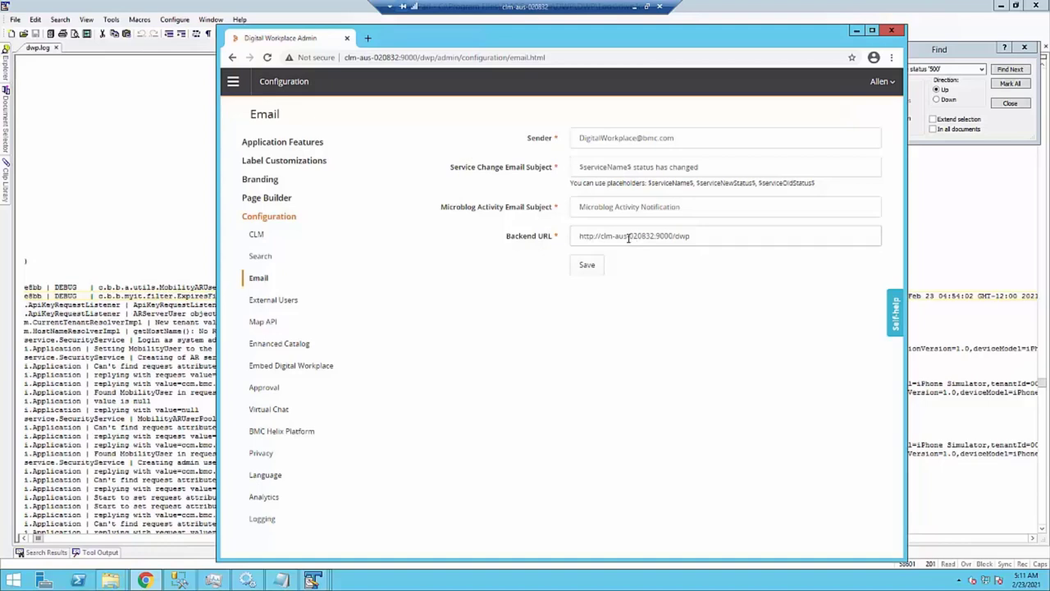
{"action": "left_click", "coordinate": [673, 236]}
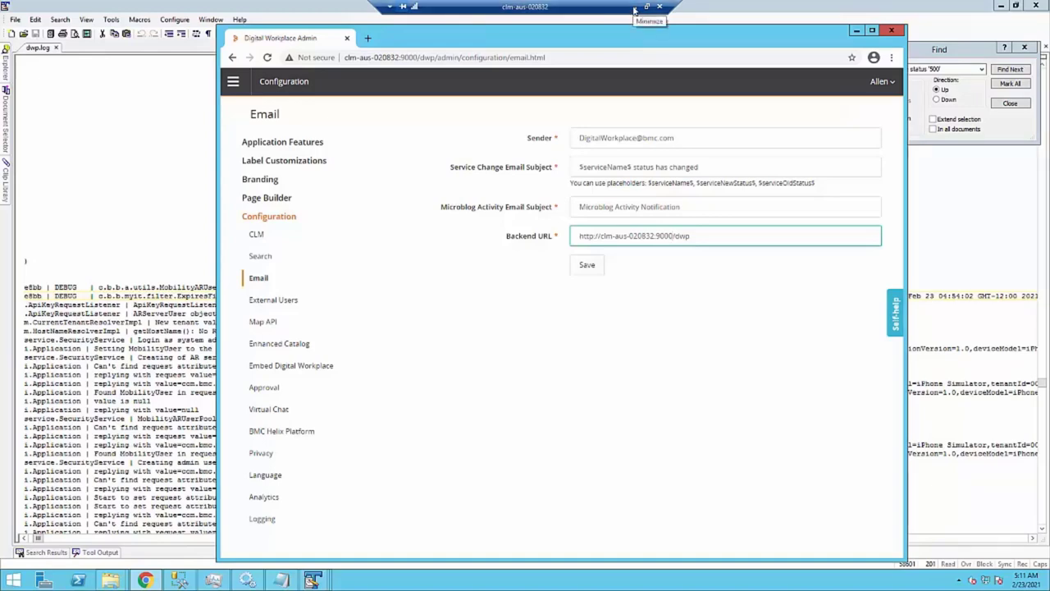
In Outlook, open yesterday's 8:53 AM "Approval needed for Basic WO" email and compare its View details link with the configured Backend URL.
{"action": "left_click", "coordinate": [635, 10]}
{"action": "left_click", "coordinate": [261, 159]}
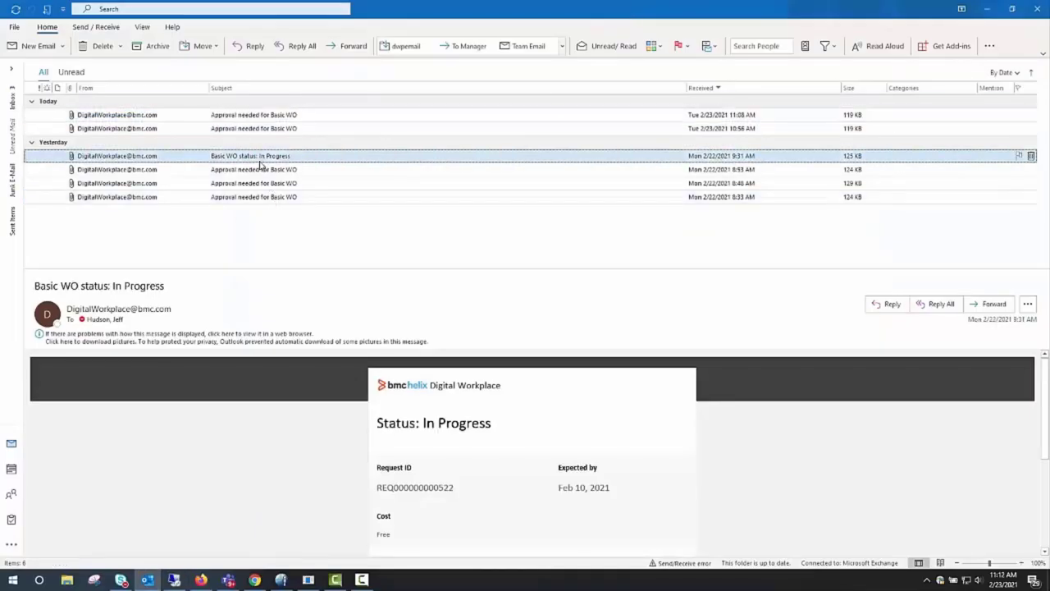
{"action": "left_click", "coordinate": [262, 183]}
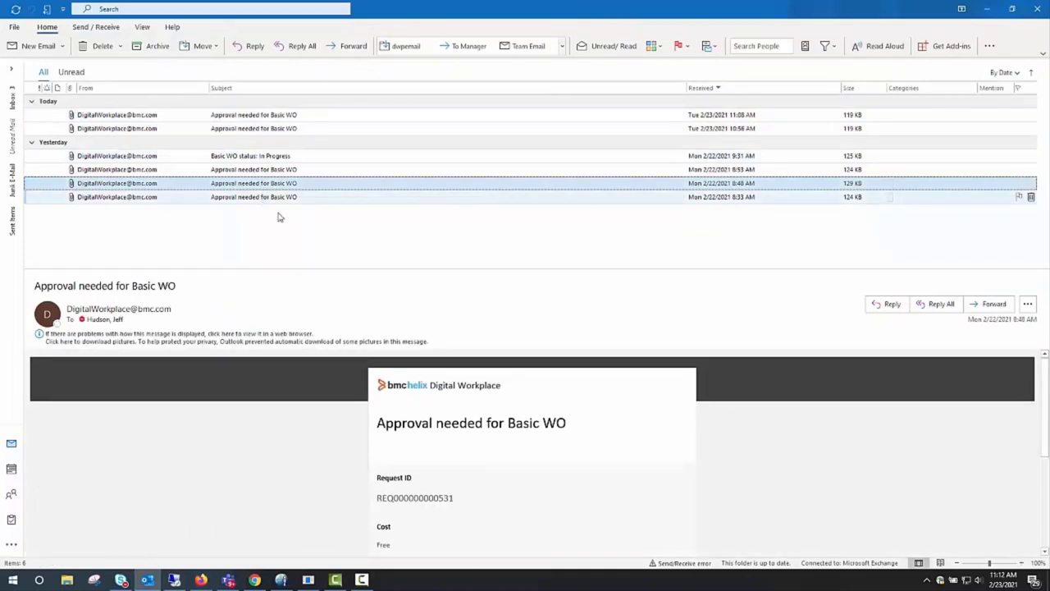
{"action": "scroll", "coordinate": [481, 459], "scroll_direction": "down", "scroll_amount": 2}
{"action": "left_click", "coordinate": [293, 170]}
{"action": "scroll", "coordinate": [460, 476], "scroll_direction": "down", "scroll_amount": 2}
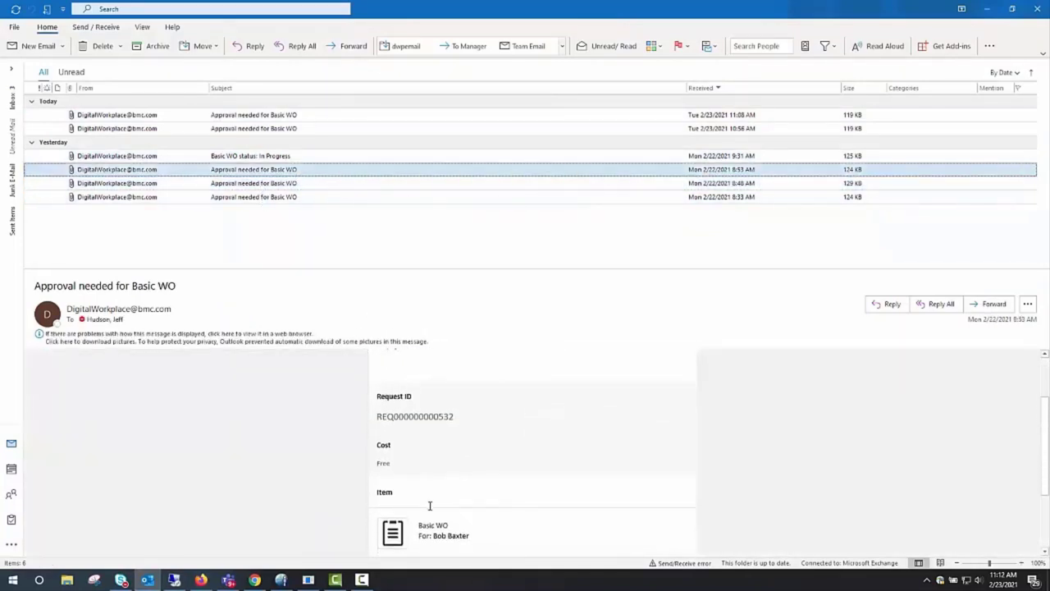
{"action": "scroll", "coordinate": [429, 506], "scroll_direction": "down", "scroll_amount": 2}
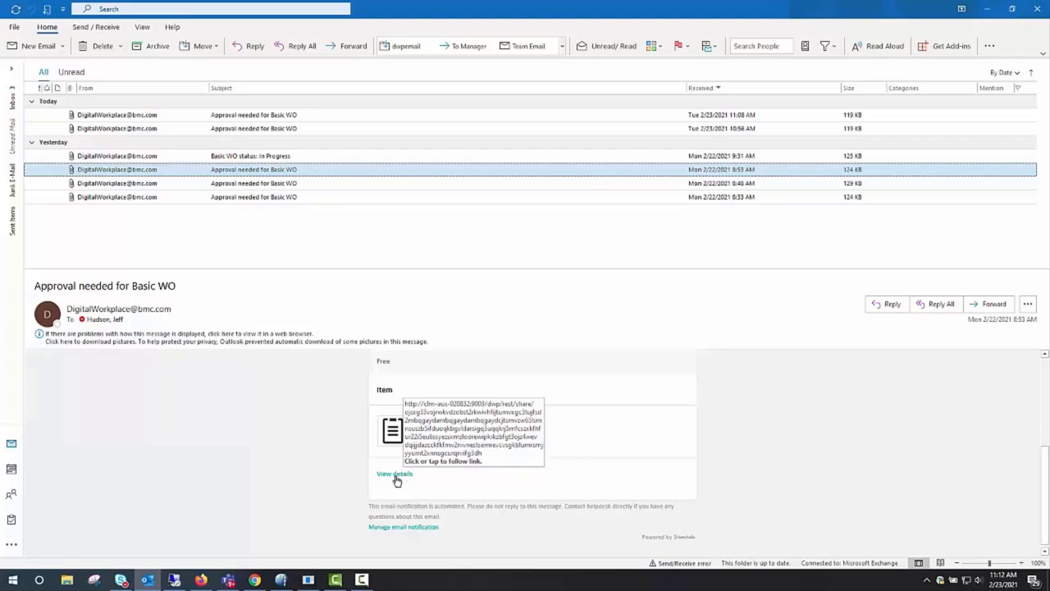
{"action": "left_click", "coordinate": [174, 579]}
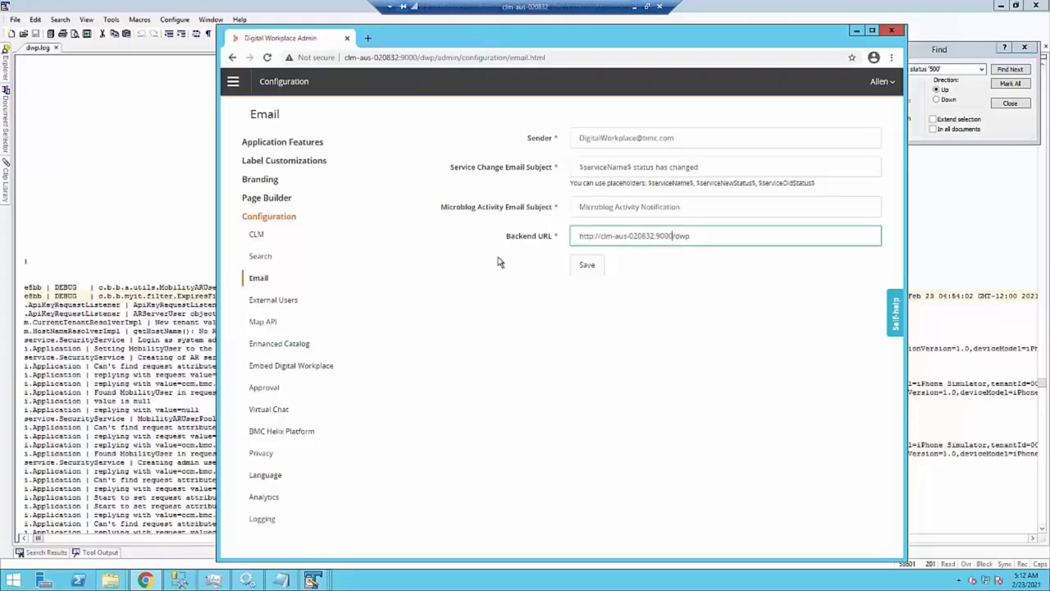
{"action": "left_click", "coordinate": [635, 7]}
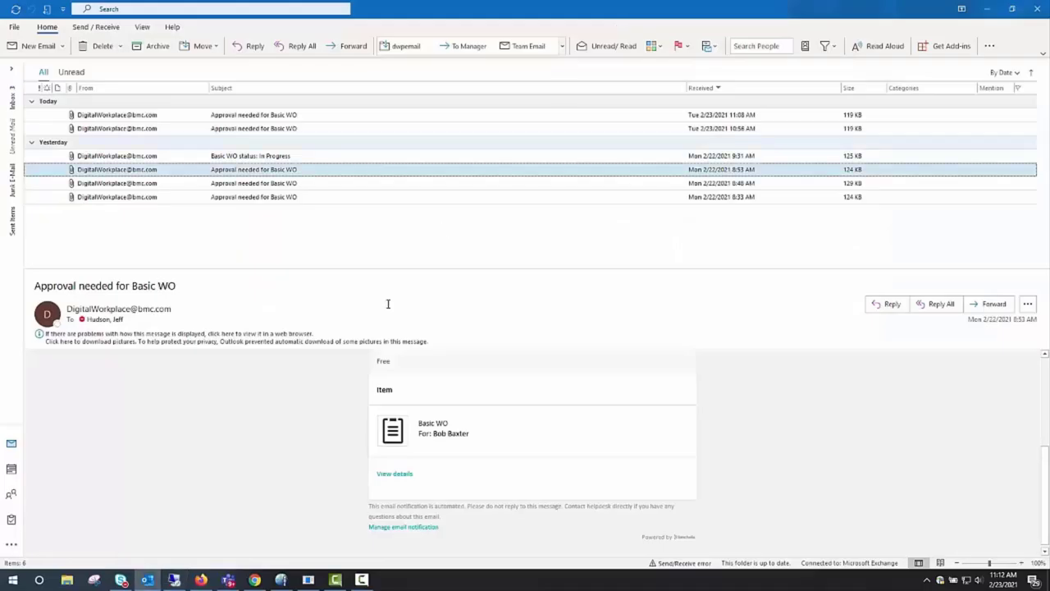
Follow the approval email's View details link and reload its address in Firefox with the port set to 9000.
{"action": "left_click", "coordinate": [401, 476]}
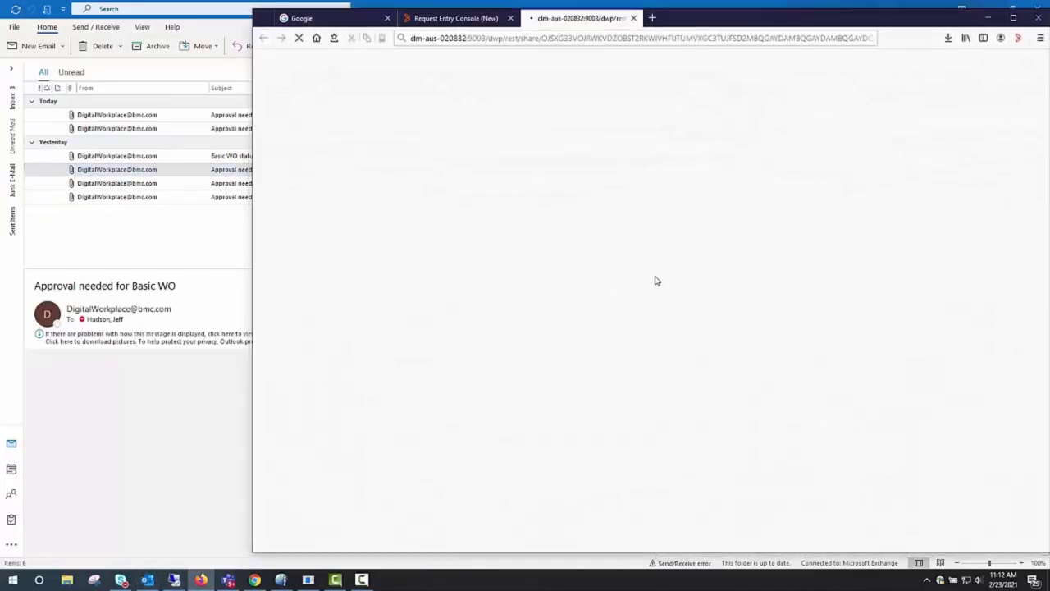
{"action": "left_click", "coordinate": [486, 39]}
{"action": "left_click", "coordinate": [503, 38]}
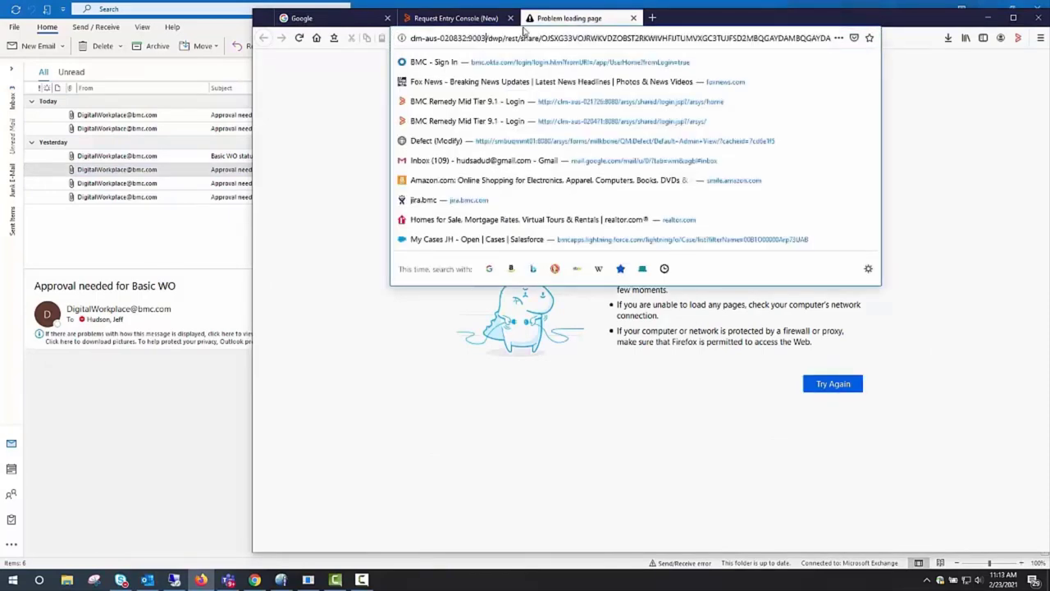
{"action": "key", "text": "BackSpace"}
{"action": "type", "text": "0"}
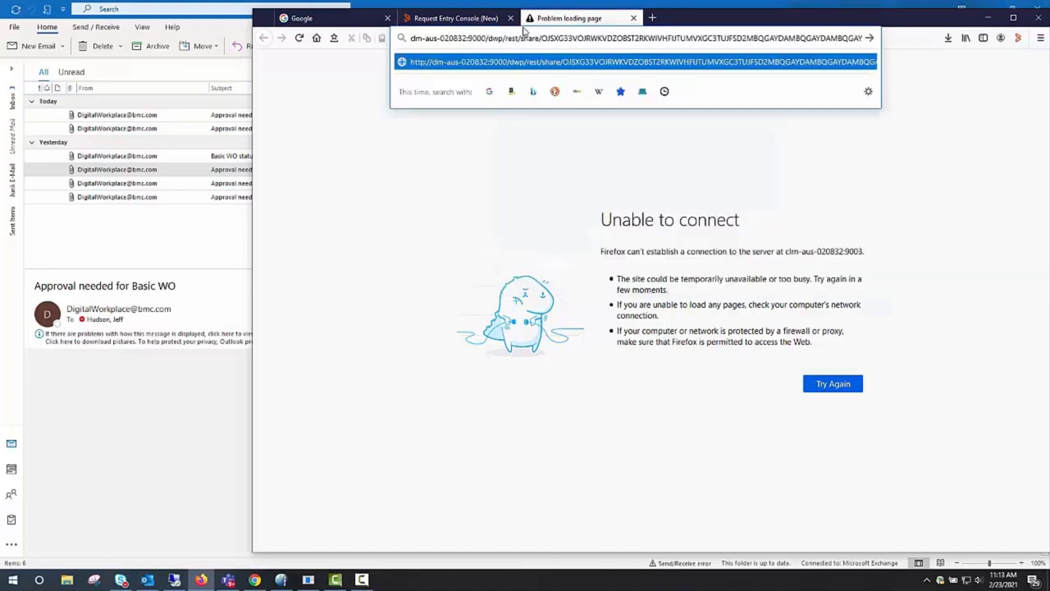
{"action": "key", "text": "Return"}
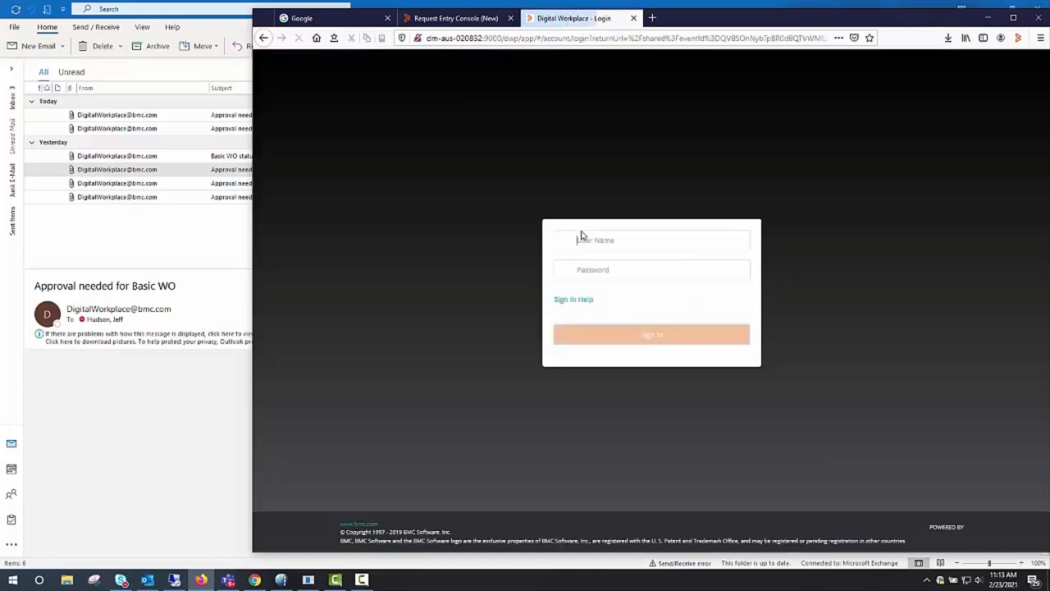
Sign in to Digital Workplace with the approver's user name and password, declining to save the login.
{"action": "left_click", "coordinate": [582, 238]}
{"action": "type", "text": "A"}
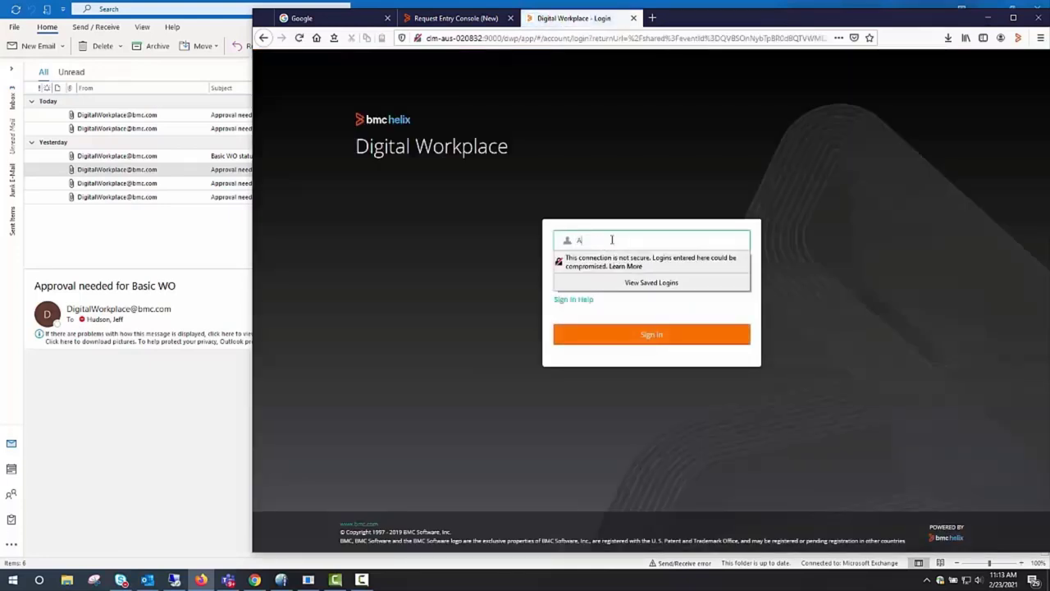
{"action": "type", "text": "llen"}
{"action": "key", "text": "Tab"}
{"action": "type", "text": "********"}
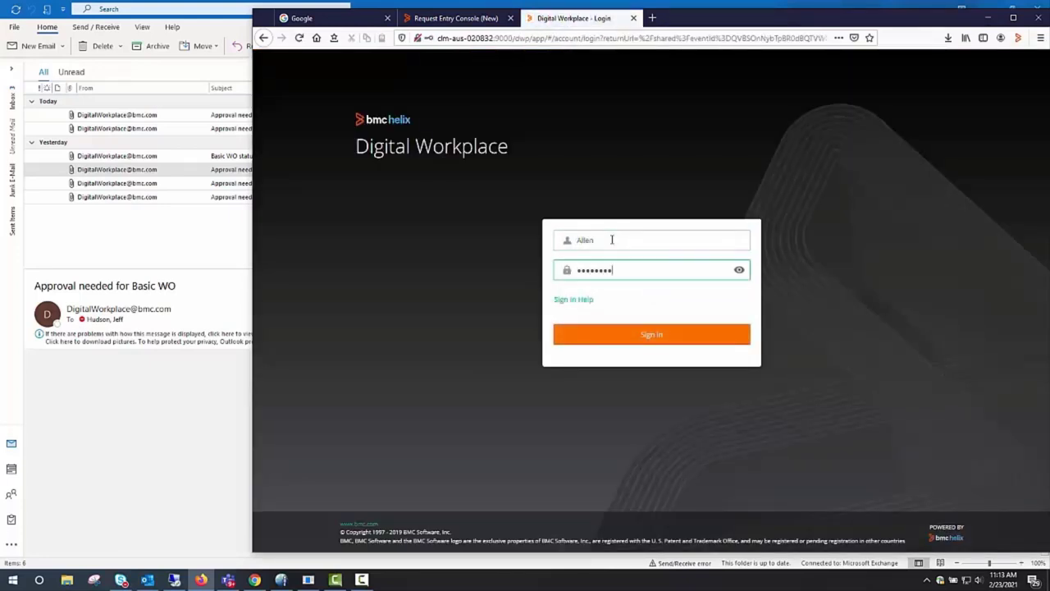
{"action": "key", "text": "Return"}
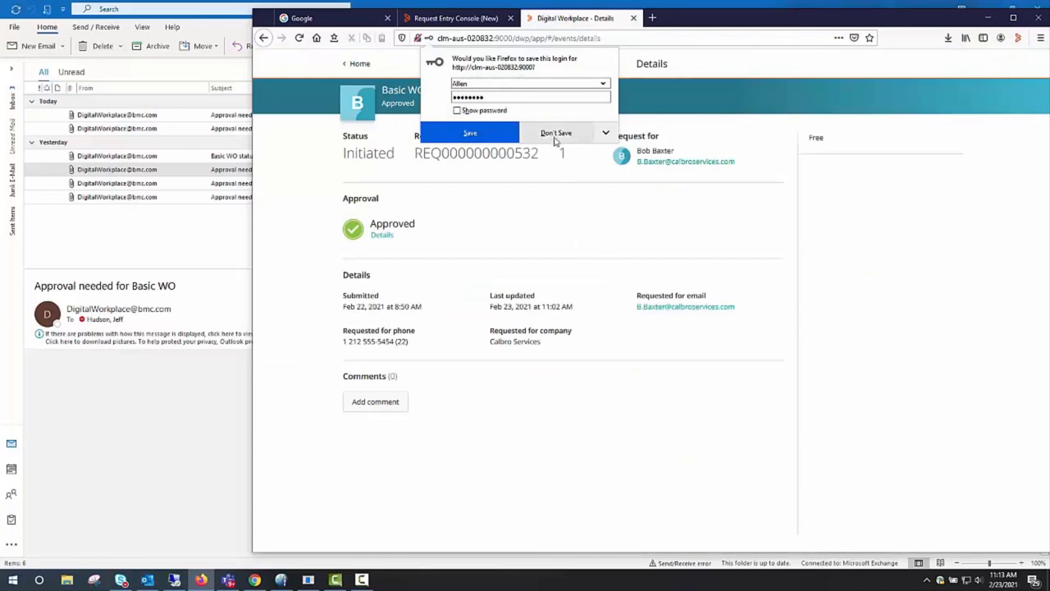
{"action": "left_click", "coordinate": [557, 137]}
Return to the Digital Workplace Admin email configuration on the remote server and highlight the Backend URL.
{"action": "left_click", "coordinate": [203, 239]}
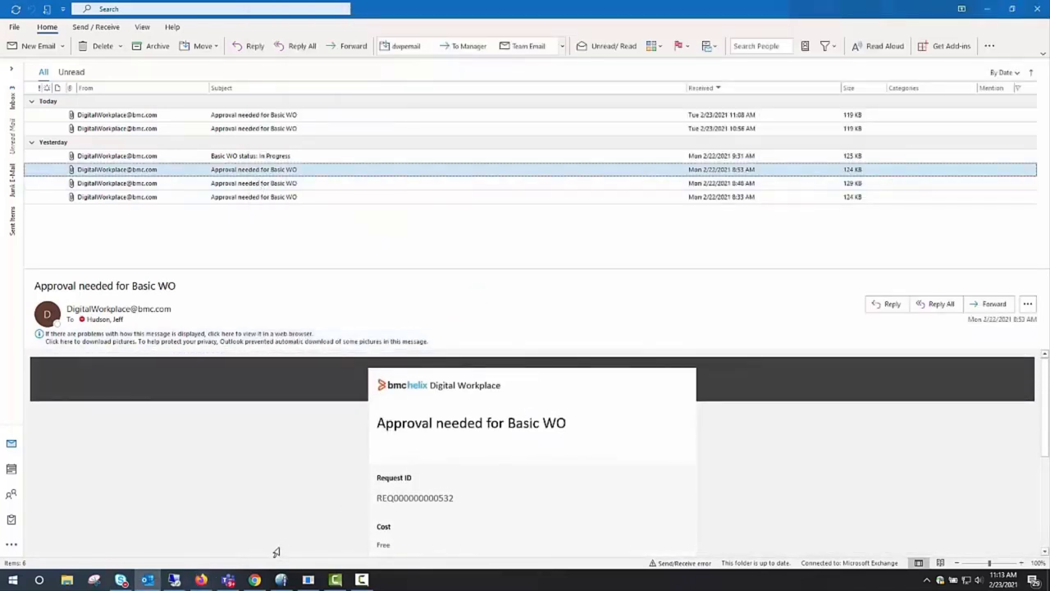
{"action": "left_click", "coordinate": [182, 582]}
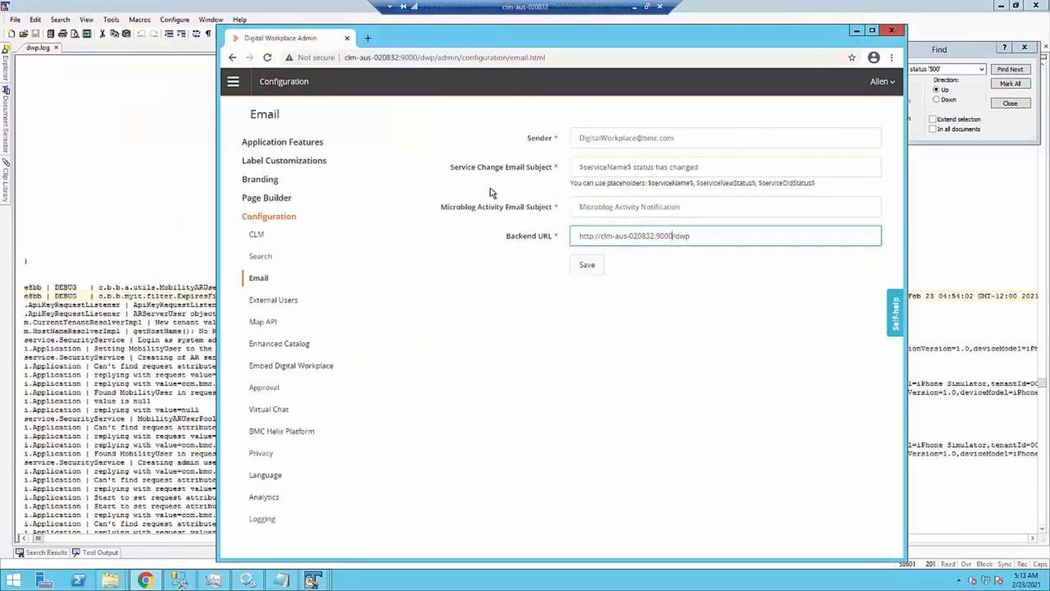
{"action": "left_click_drag", "start_coordinate": [706, 241], "coordinate": [552, 248]}
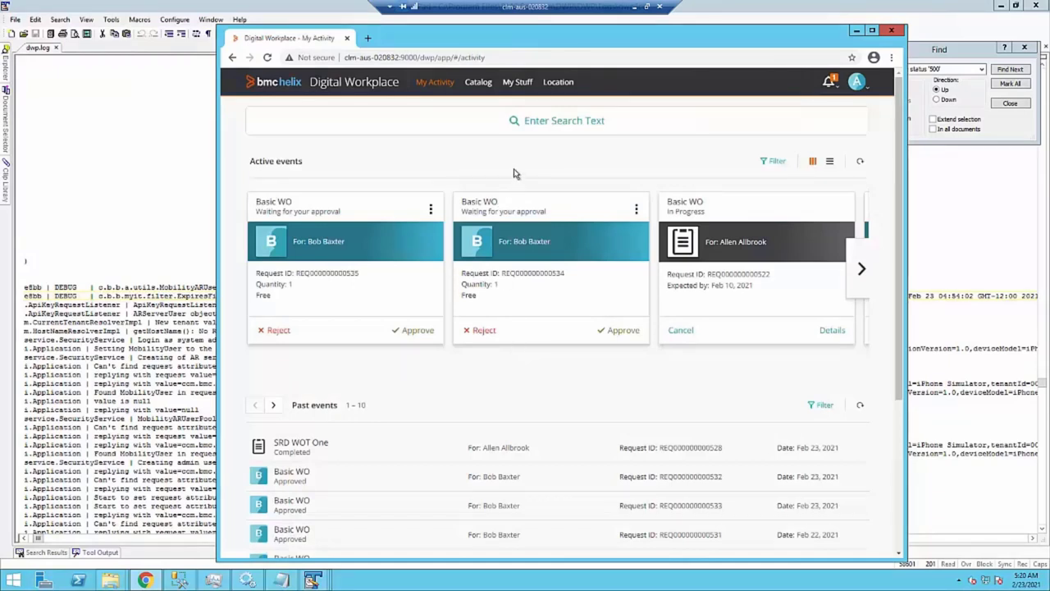
Review the details of the completed SRD WOT One request from the past events and return to My Activity.
{"action": "left_click_drag", "start_coordinate": [512, 42], "coordinate": [474, 37]}
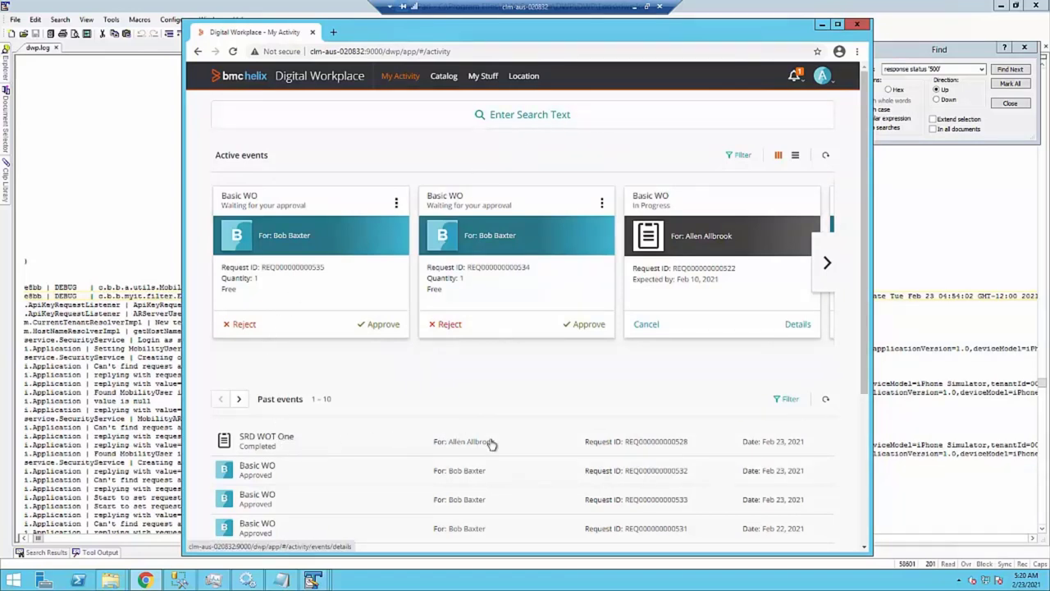
{"action": "left_click", "coordinate": [379, 413]}
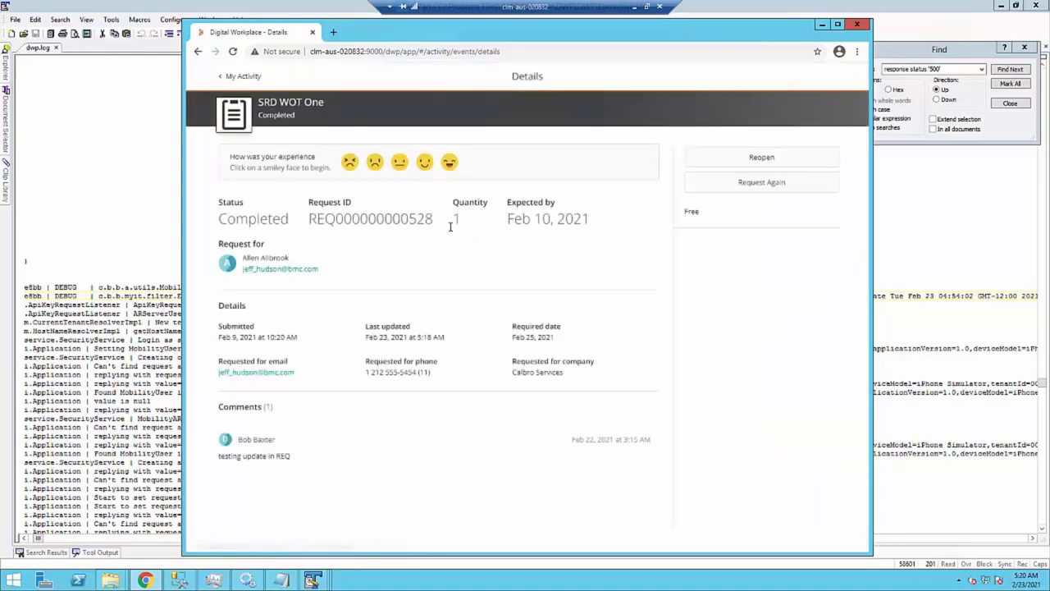
{"action": "left_click", "coordinate": [243, 78]}
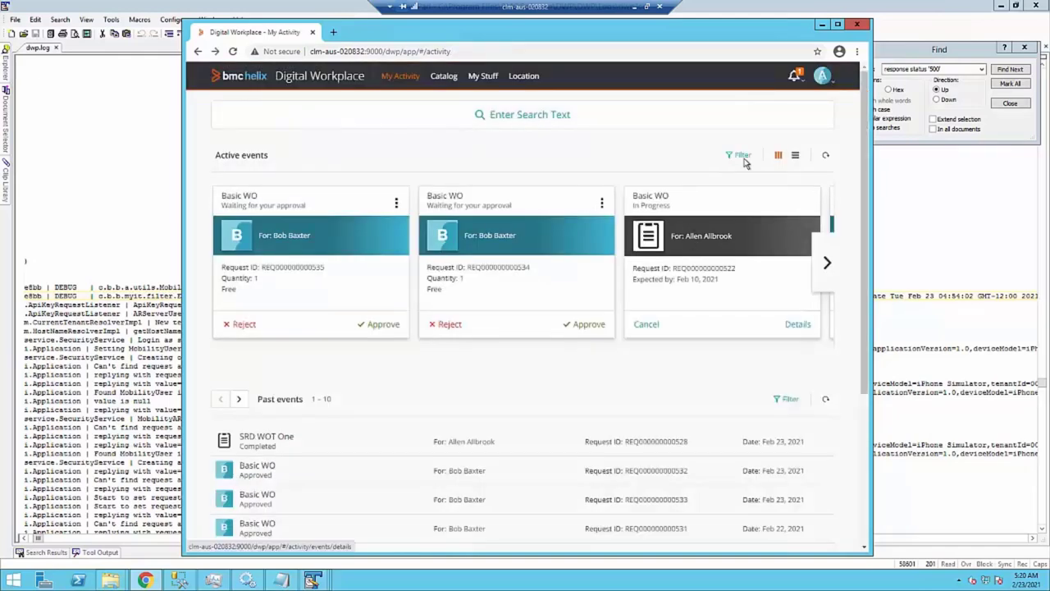
Look at the request's work order in BMC Remedy and check Outlook for a completion email, then return to the remote server.
{"action": "left_click", "coordinate": [634, 7]}
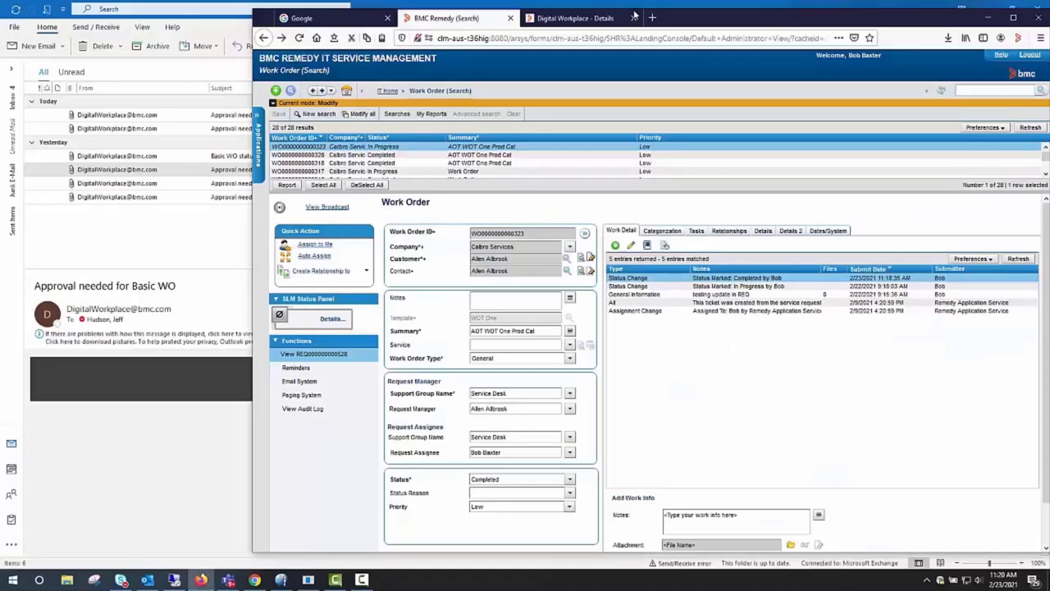
{"action": "left_click", "coordinate": [184, 212]}
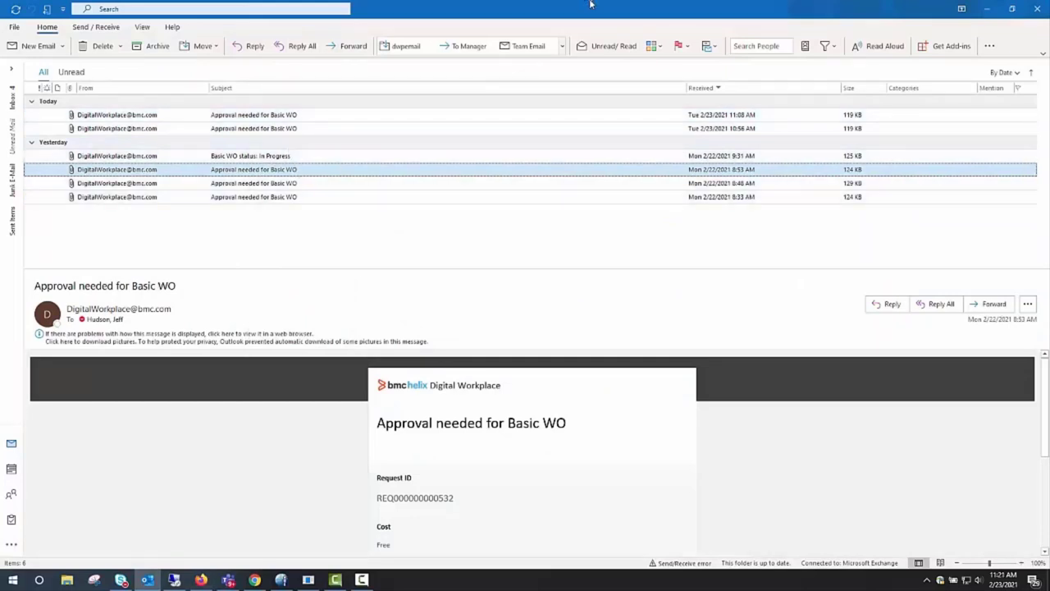
{"action": "left_click", "coordinate": [201, 580]}
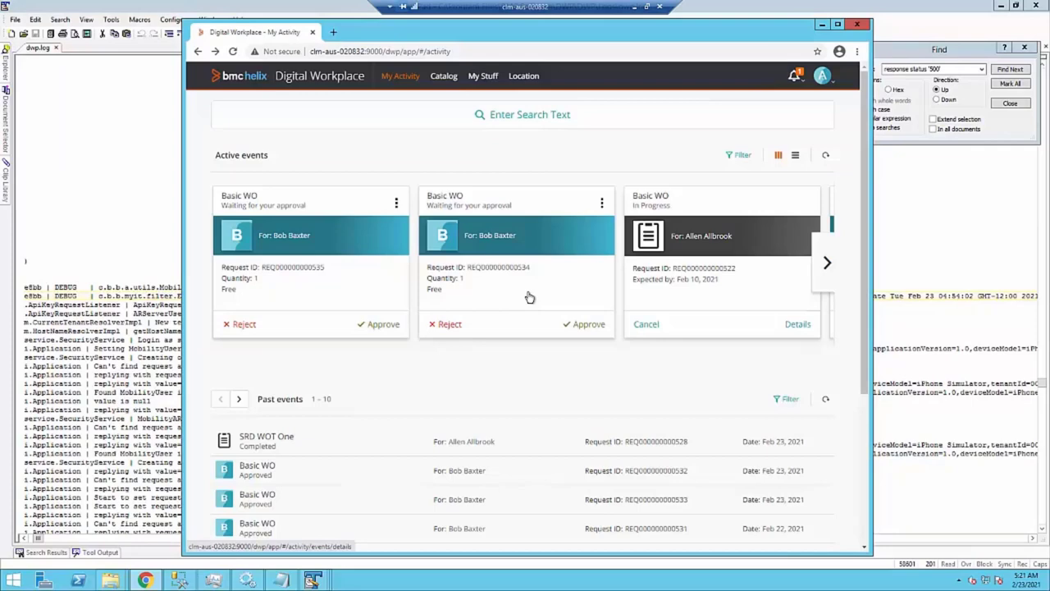
Maximize the Digital Workplace window and examine which request notification types are enabled in the signed-in account's preferences.
{"action": "left_click", "coordinate": [838, 24]}
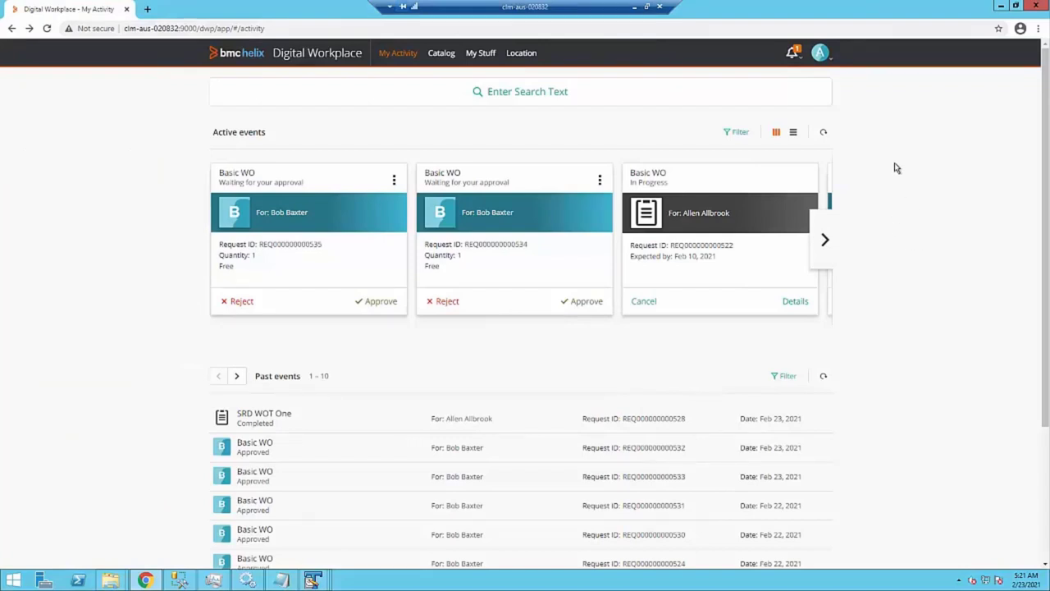
{"action": "left_click", "coordinate": [830, 64]}
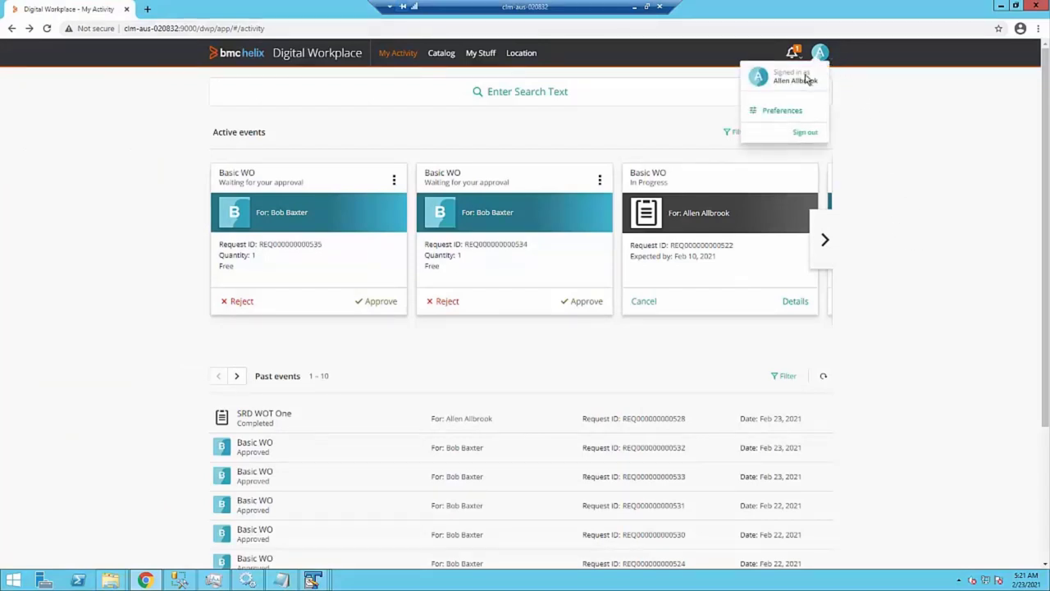
{"action": "left_click", "coordinate": [781, 106]}
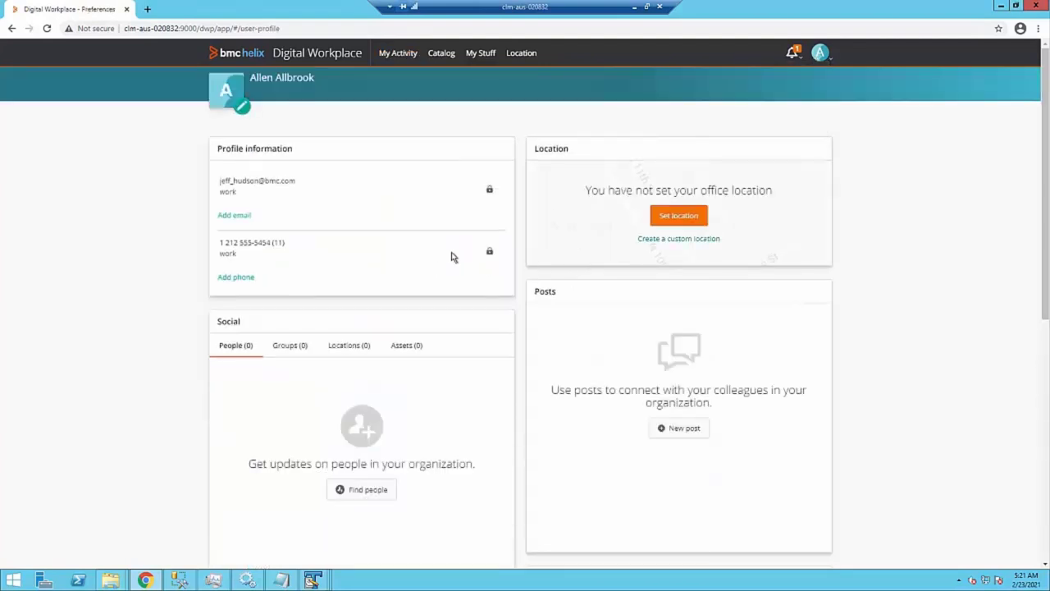
{"action": "scroll", "coordinate": [451, 257], "scroll_direction": "down", "scroll_amount": 5}
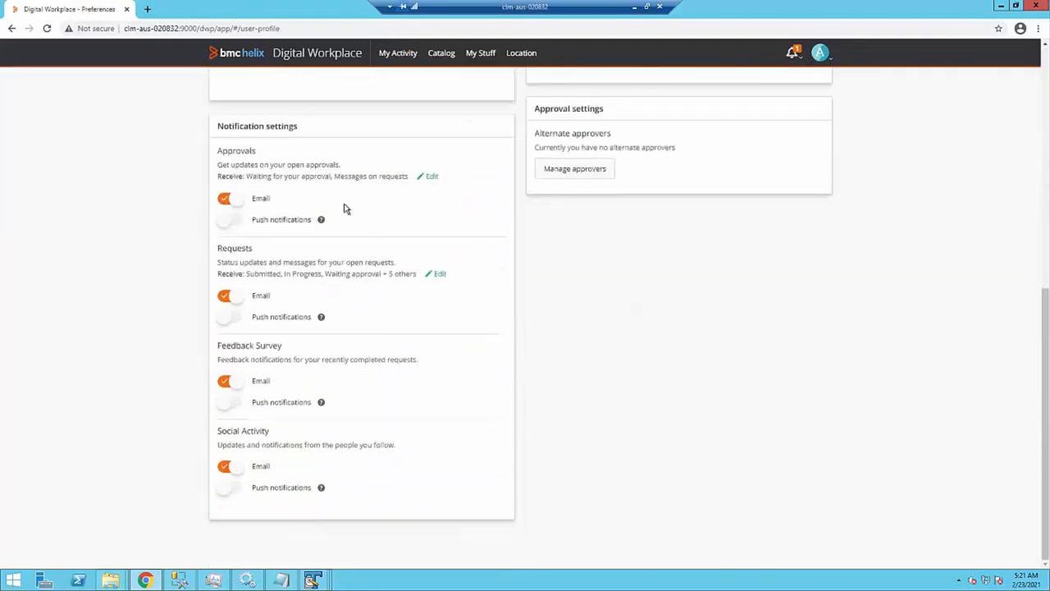
{"action": "left_click", "coordinate": [437, 274]}
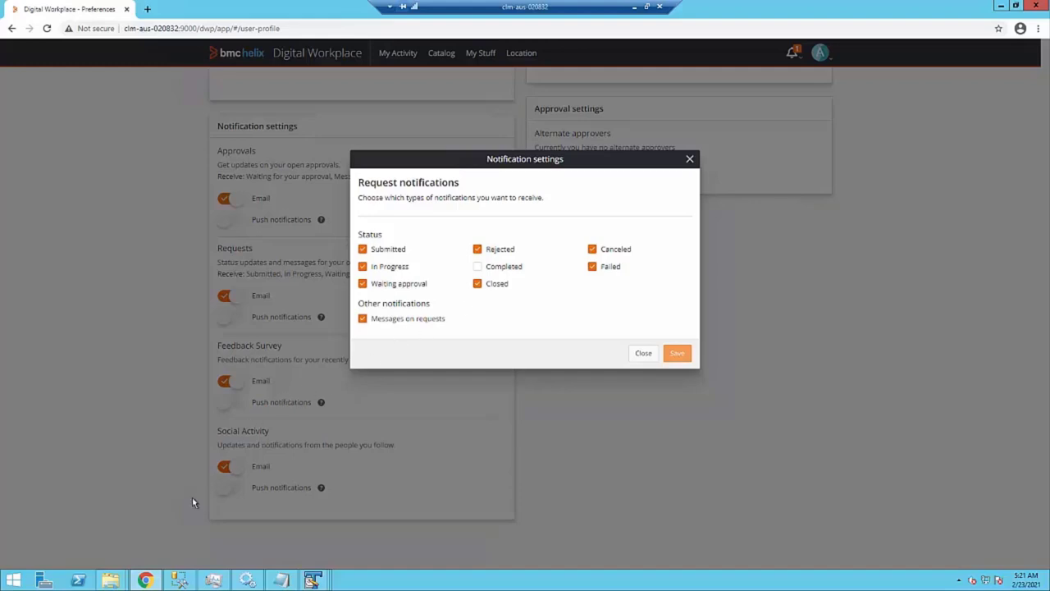
Switch to SQL Server Management Studio and match the account's login ID to its primary key in the USER_PREFERENCES table.
{"action": "left_click", "coordinate": [179, 580]}
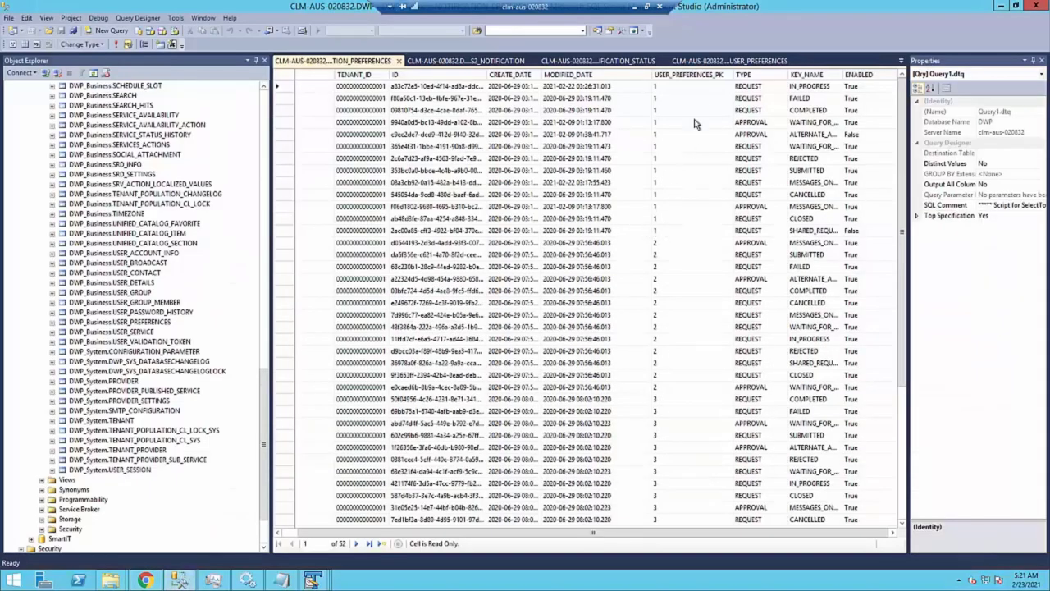
{"action": "left_click", "coordinate": [712, 62]}
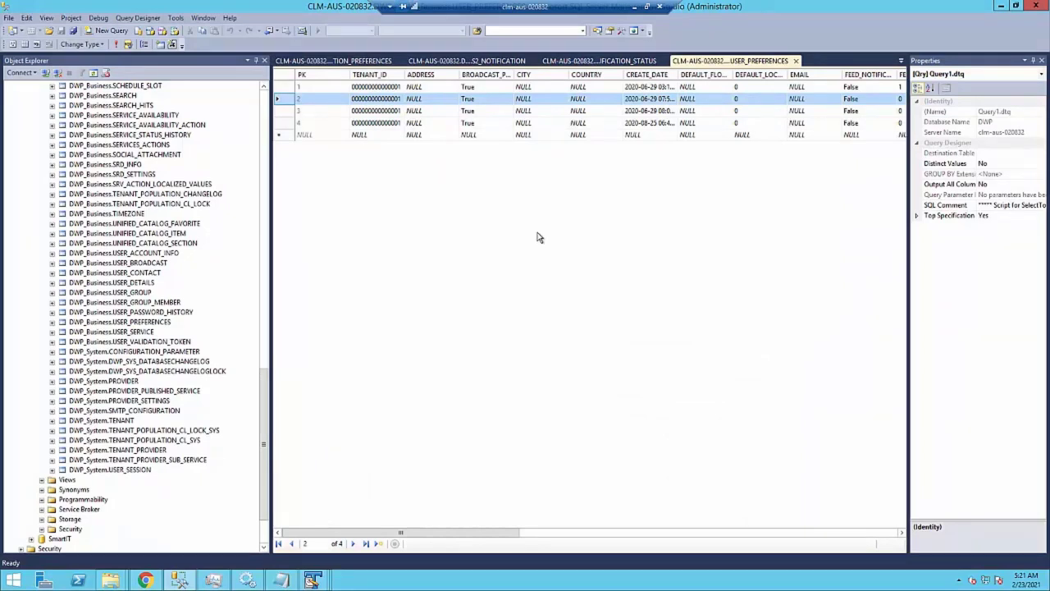
{"action": "left_click_drag", "start_coordinate": [444, 532], "coordinate": [319, 522]}
{"action": "left_click_drag", "start_coordinate": [435, 532], "coordinate": [800, 481]}
{"action": "left_click", "coordinate": [574, 88]}
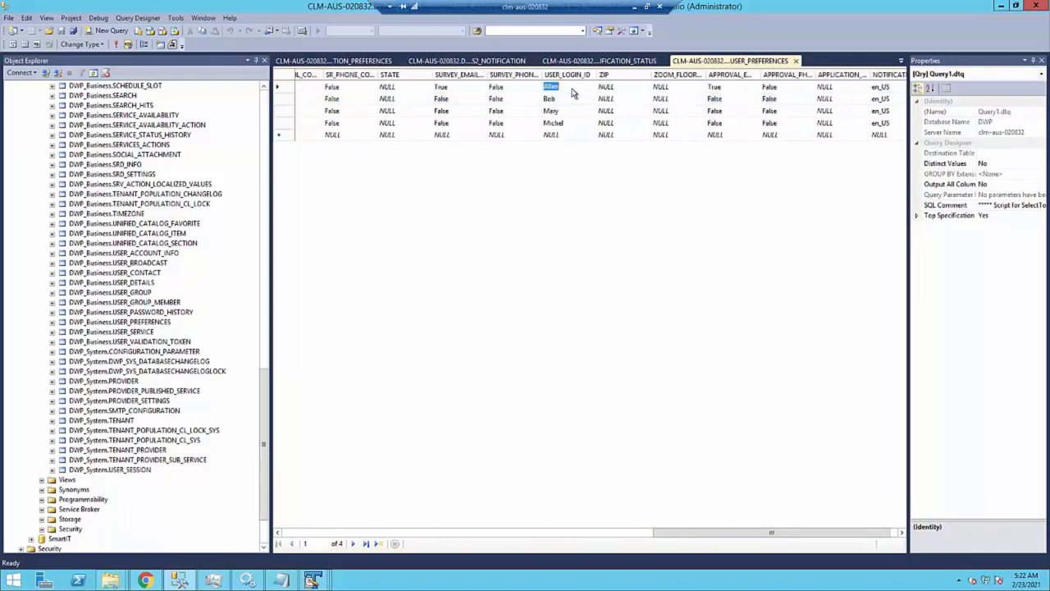
{"action": "left_click_drag", "start_coordinate": [653, 535], "coordinate": [283, 538]}
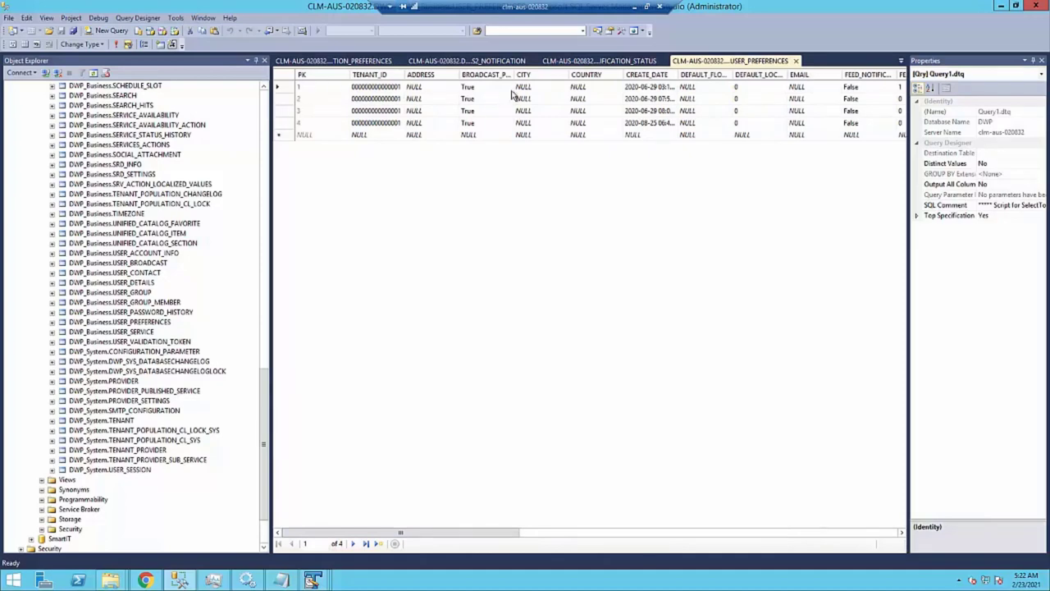
Reload the DWP_Business.NOTIFICATION_PREFERENCES rows and check the ENABLED value of the account's COMPLETED request notification.
{"action": "left_click", "coordinate": [343, 61]}
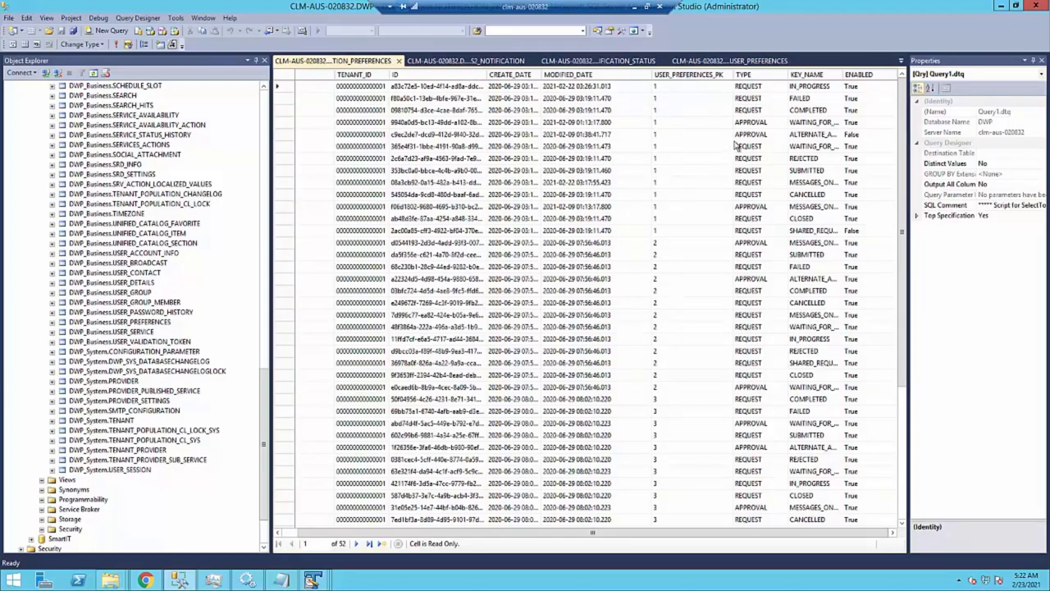
{"action": "left_click", "coordinate": [399, 63]}
{"action": "left_click_drag", "start_coordinate": [265, 411], "coordinate": [251, 258]}
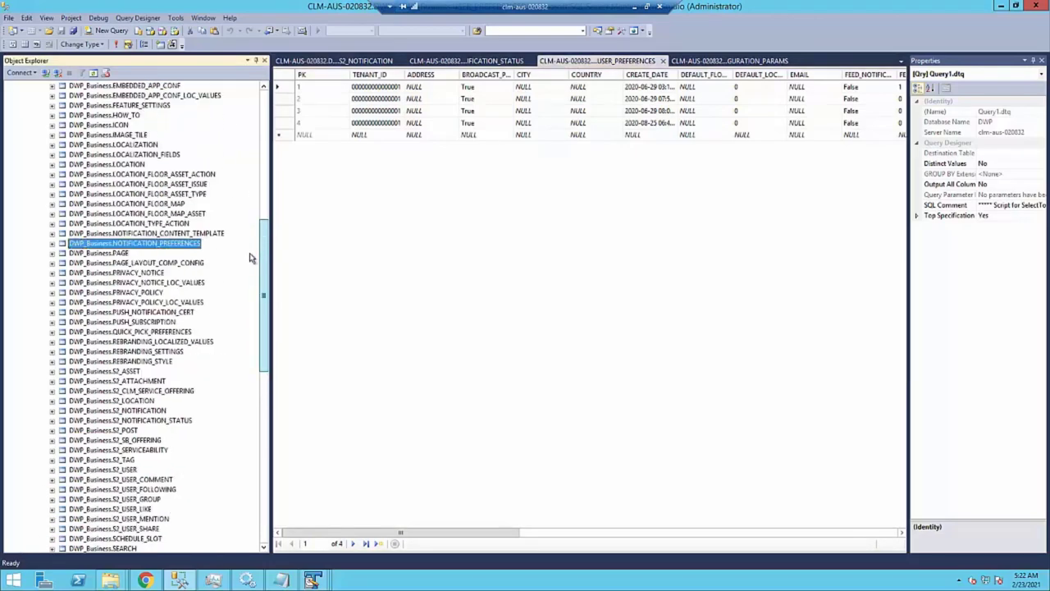
{"action": "right_click", "coordinate": [165, 246]}
{"action": "left_click", "coordinate": [213, 276]}
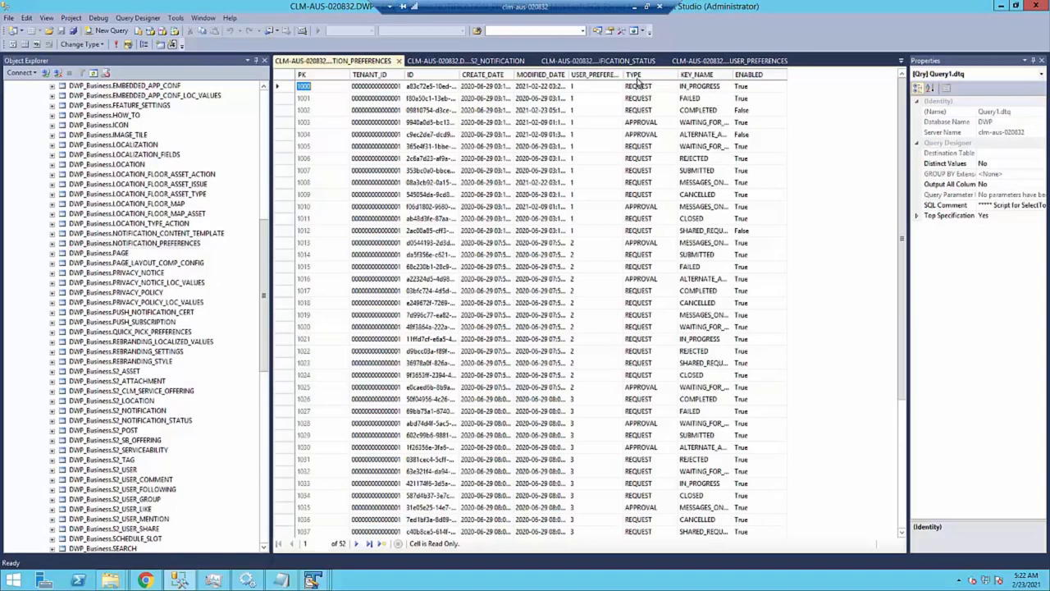
{"action": "left_click", "coordinate": [739, 111]}
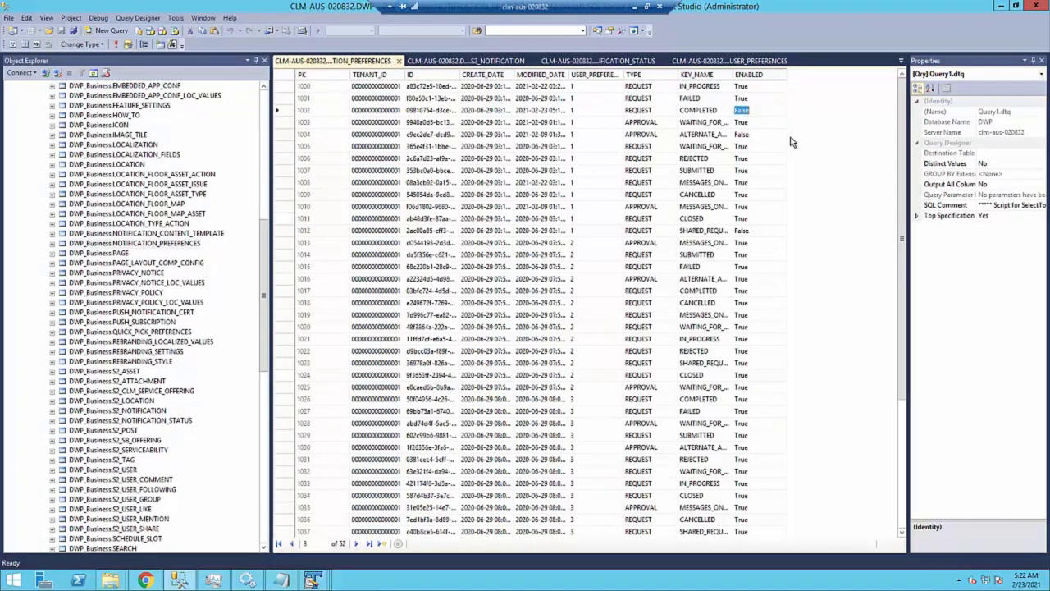
Return to Digital Workplace, enable the Completed status in the request notification settings and save them.
{"action": "left_click", "coordinate": [145, 580]}
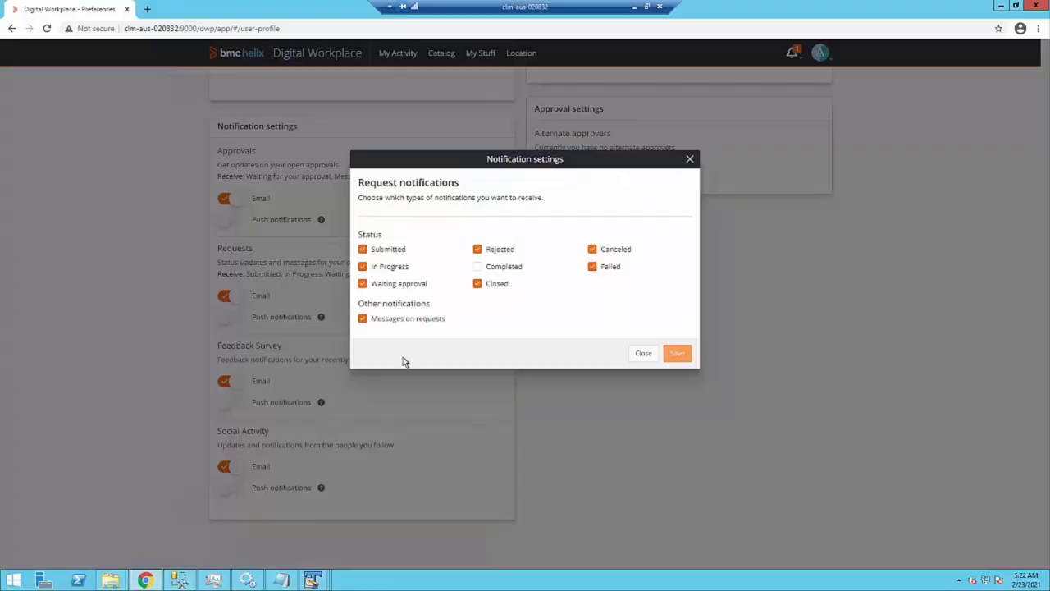
{"action": "left_click", "coordinate": [477, 266]}
{"action": "left_click", "coordinate": [677, 353]}
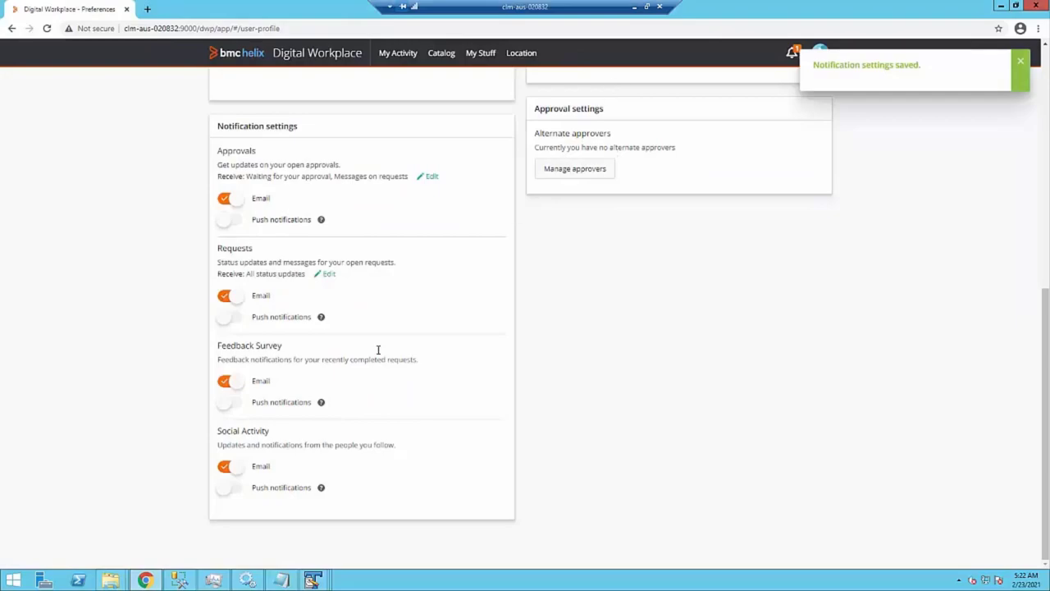
Reload the NOTIFICATION_PREFERENCES rows in SQL Server Management Studio and check the account's COMPLETED request entry again.
{"action": "left_click", "coordinate": [177, 579]}
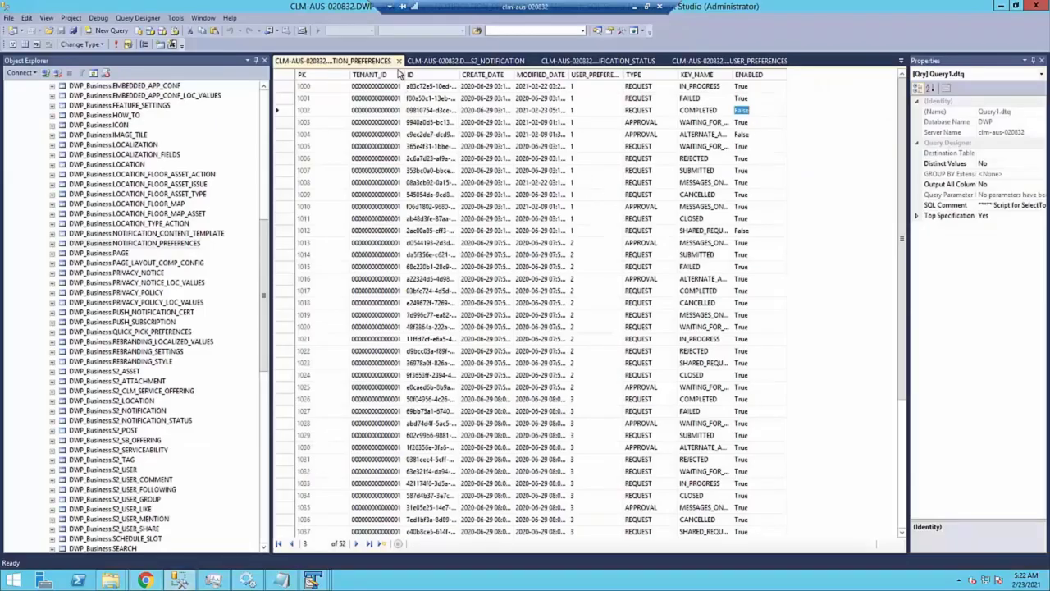
{"action": "left_click", "coordinate": [399, 60]}
{"action": "right_click", "coordinate": [134, 243]}
{"action": "left_click", "coordinate": [177, 284]}
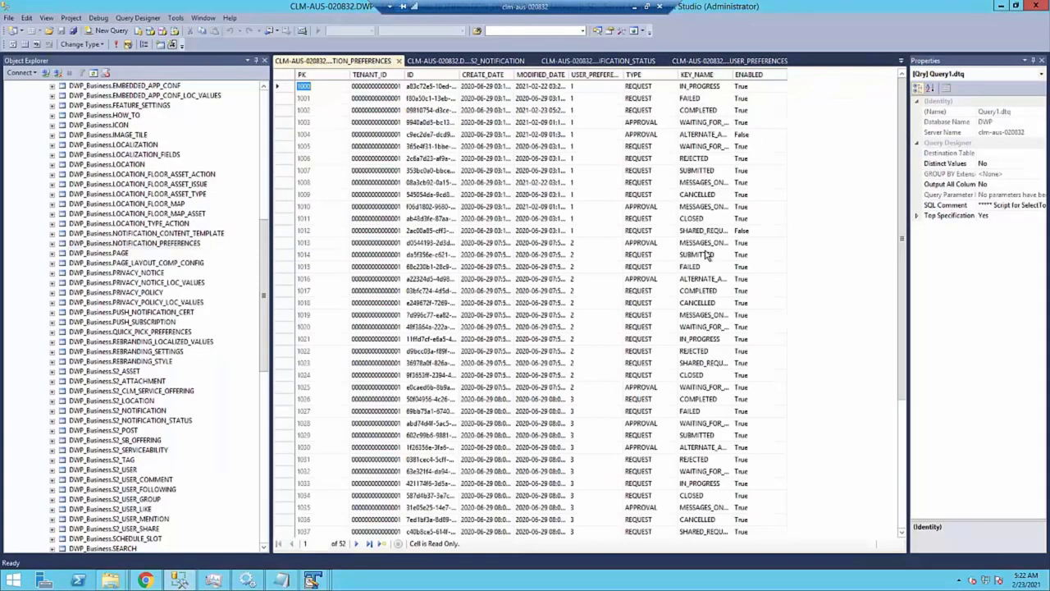
{"action": "left_click", "coordinate": [707, 110]}
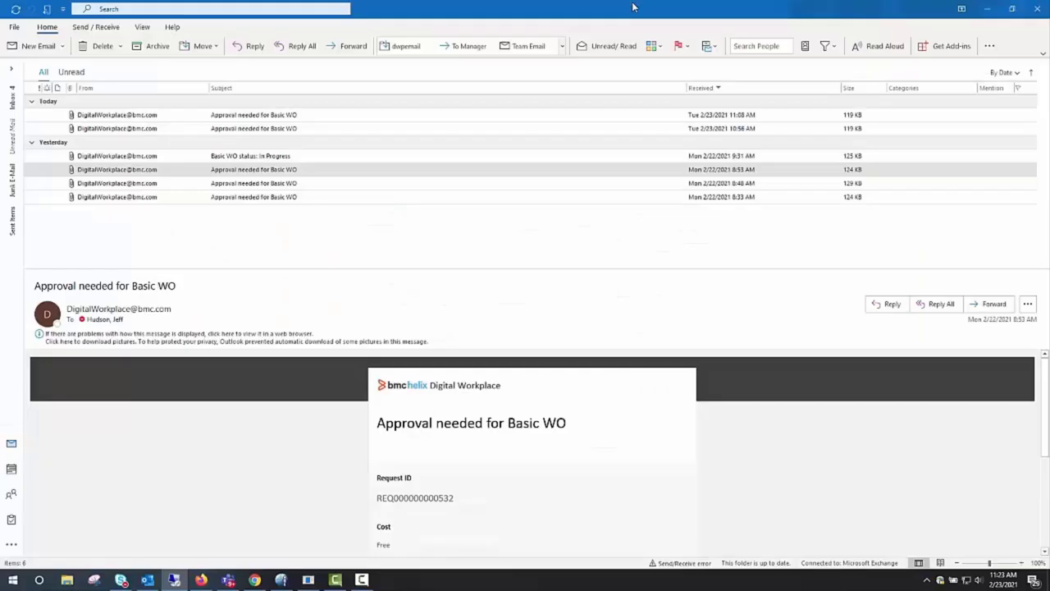
Check the Outlook messages, then return to Digital Workplace on the remote server and open My Activity.
{"action": "left_click", "coordinate": [635, 7]}
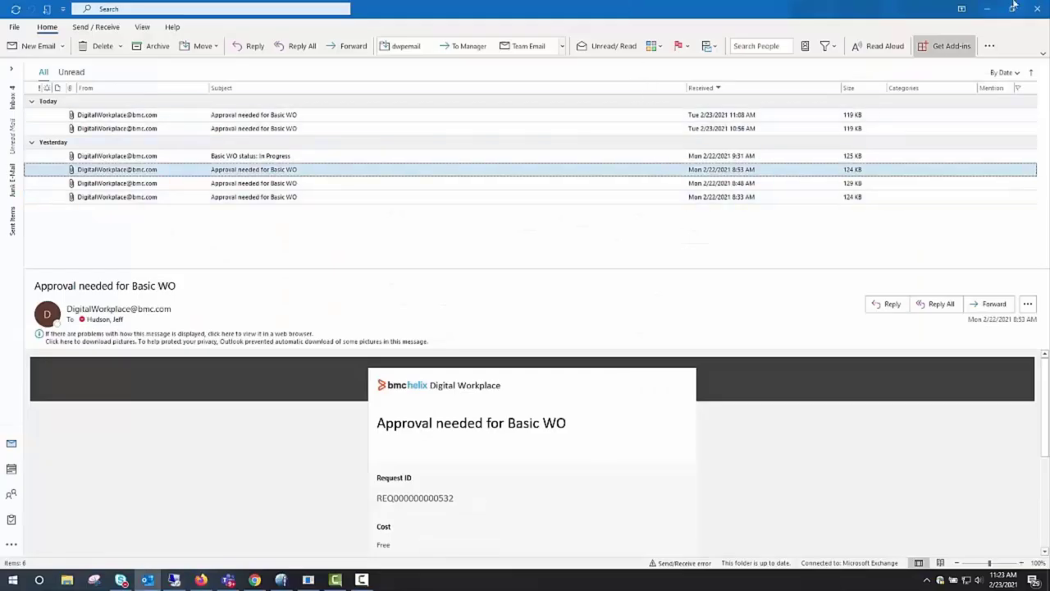
{"action": "left_click", "coordinate": [174, 580]}
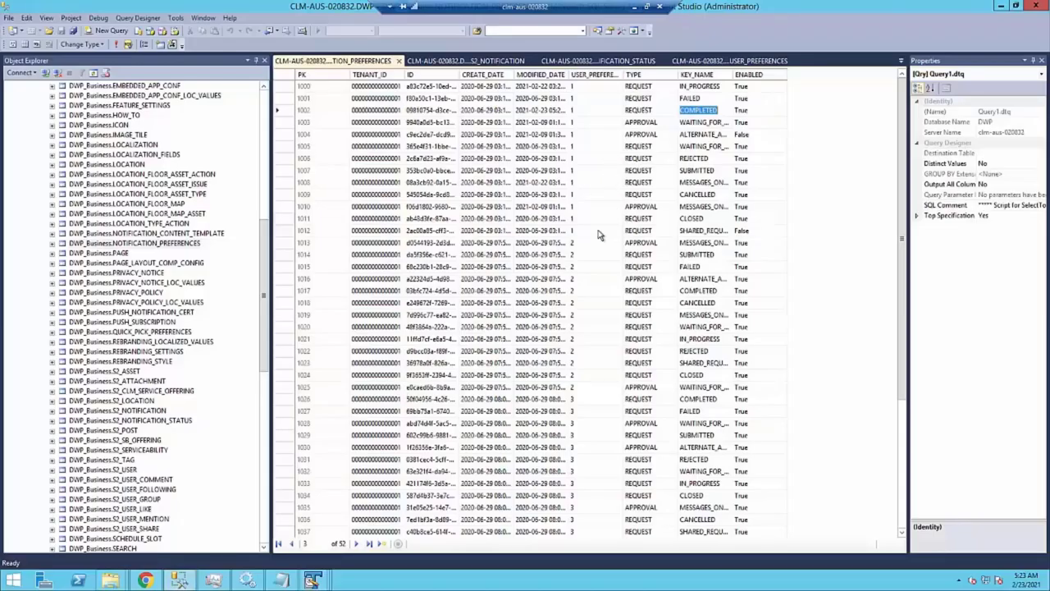
{"action": "left_click", "coordinate": [145, 580]}
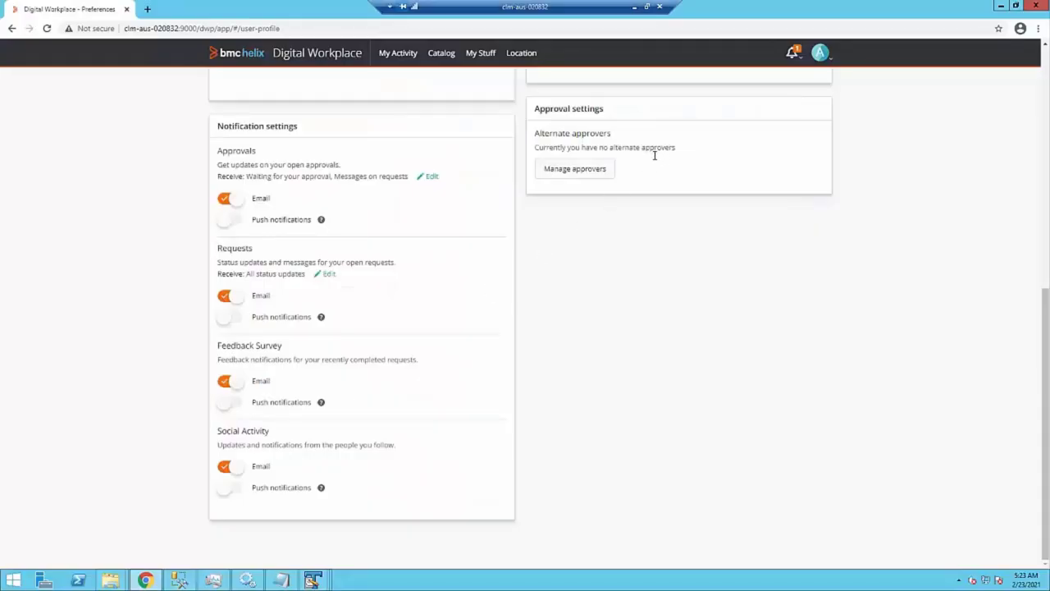
{"action": "scroll", "coordinate": [624, 227], "scroll_direction": "up", "scroll_amount": 5}
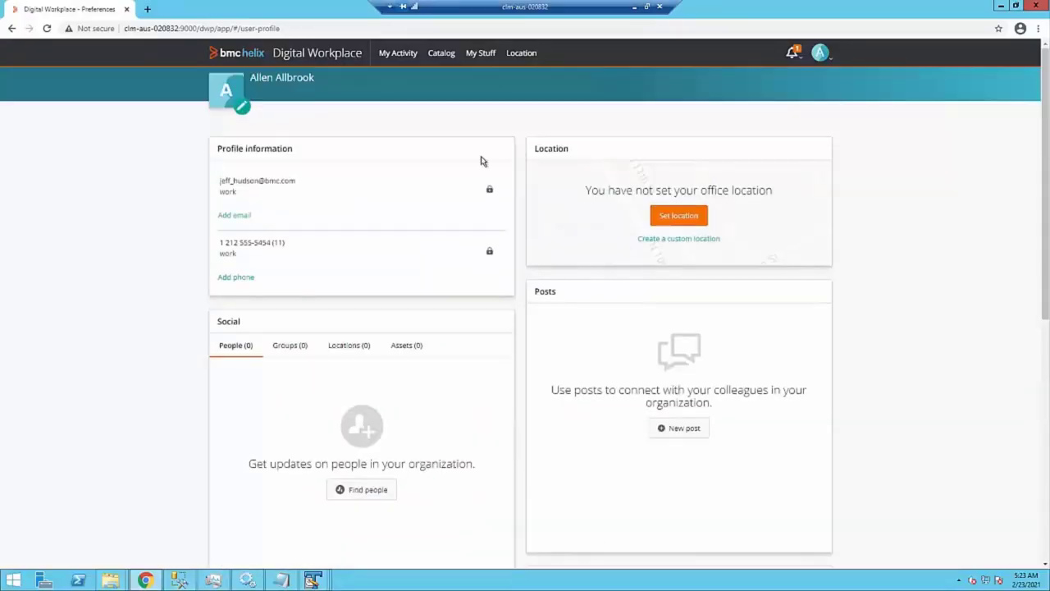
{"action": "left_click", "coordinate": [410, 57]}
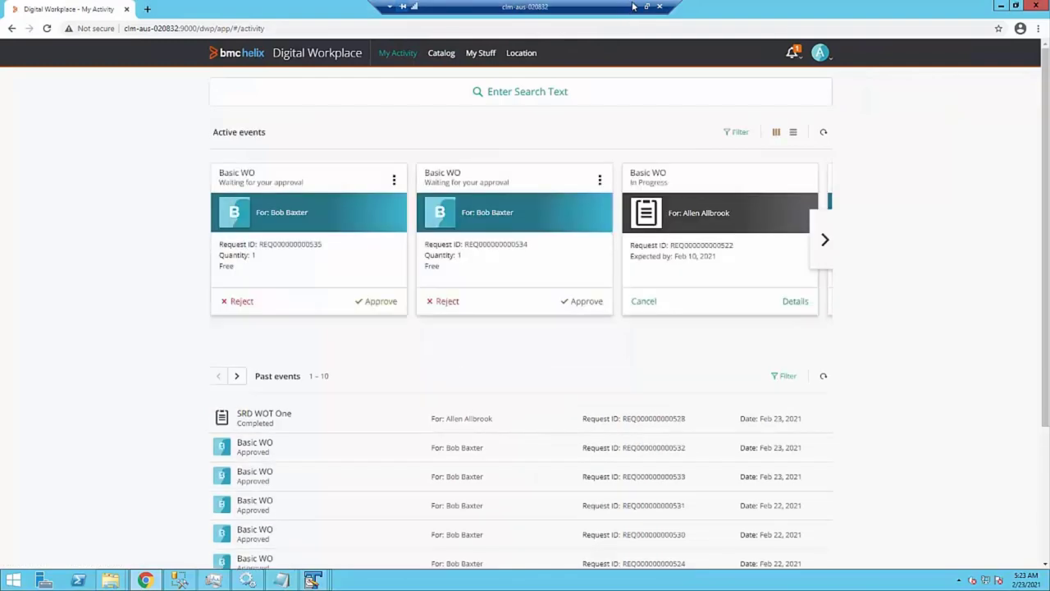
Switch to BMC Remedy, set the In Progress work order with the summary "Work Order" to Completed and save it.
{"action": "left_click", "coordinate": [632, 7]}
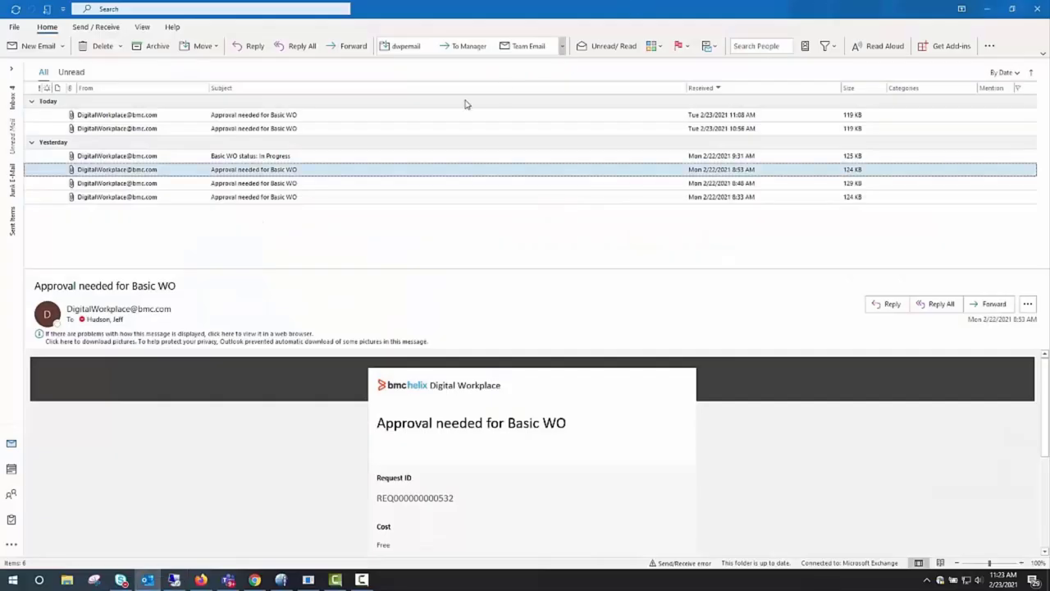
{"action": "left_click", "coordinate": [201, 580]}
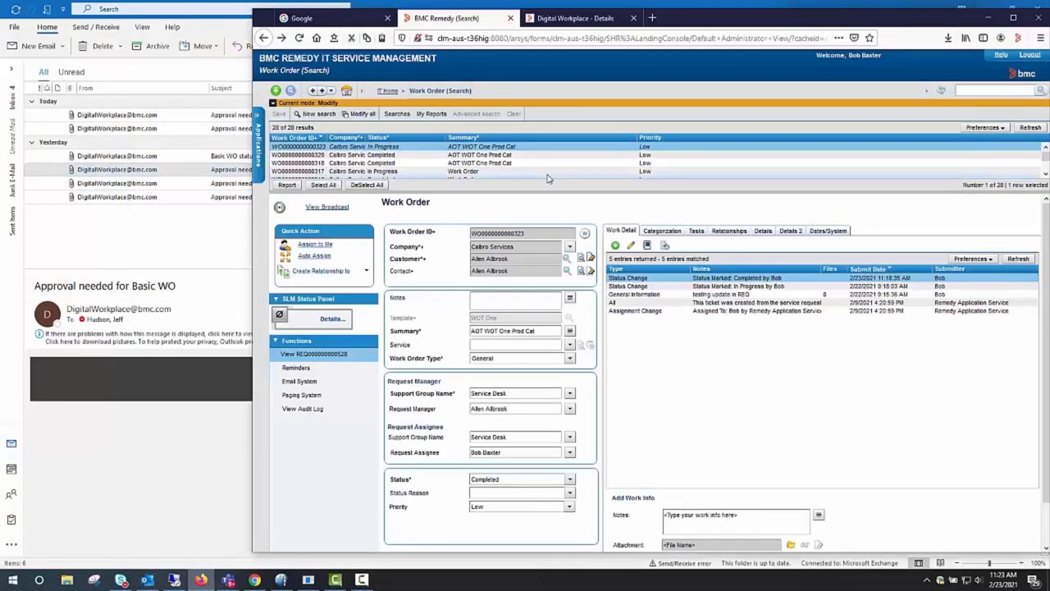
{"action": "left_click", "coordinate": [570, 479]}
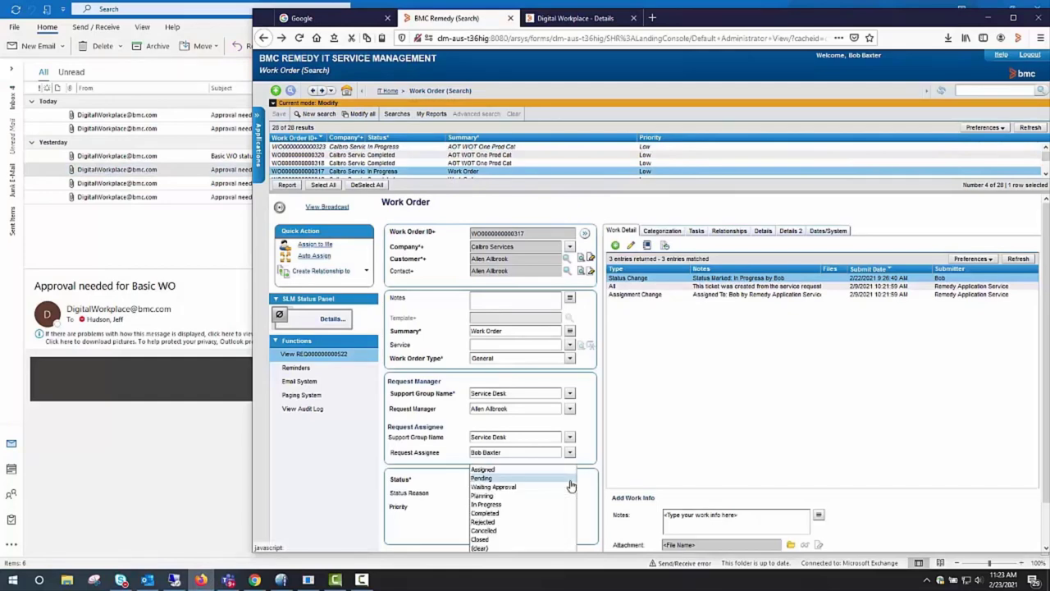
{"action": "left_click", "coordinate": [526, 513]}
{"action": "scroll", "coordinate": [603, 439], "scroll_direction": "down", "scroll_amount": 1}
{"action": "left_click", "coordinate": [398, 545]}
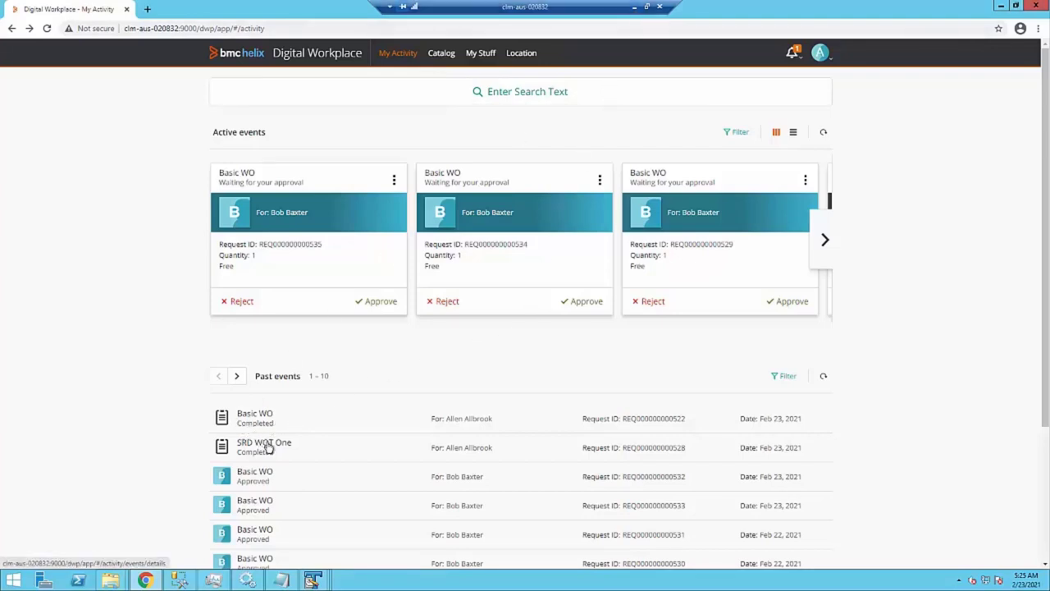
Leave the remote server and open the "Basic WO status: Completed" email in Outlook.
{"action": "left_click", "coordinate": [635, 7]}
{"action": "left_click", "coordinate": [188, 117]}
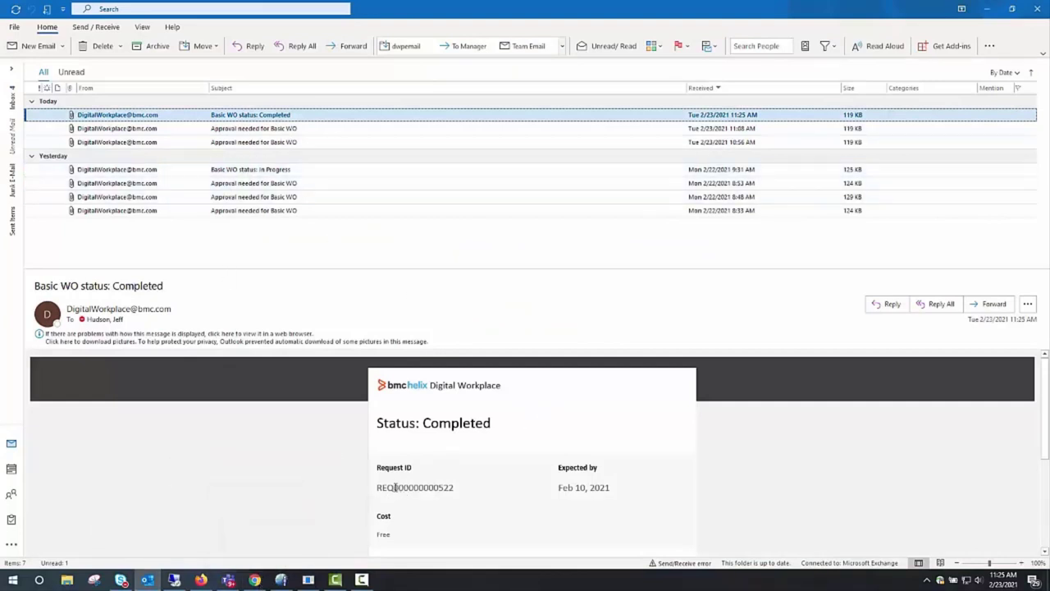
Switch to the BMC documentation in Chrome and review the request notification types and the notification events table.
{"action": "left_click", "coordinate": [256, 579]}
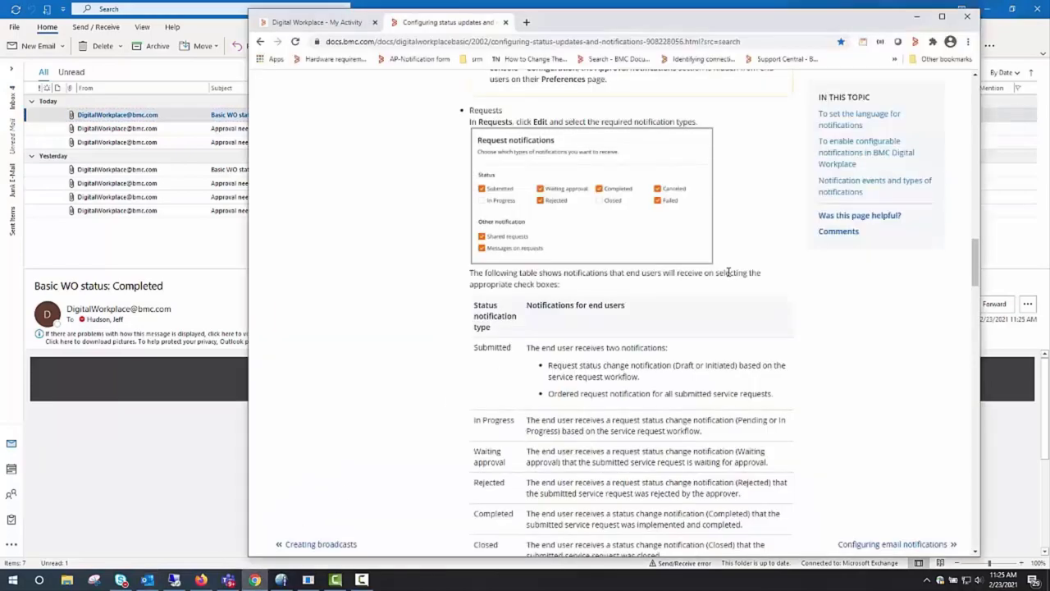
{"action": "scroll", "coordinate": [734, 274], "scroll_direction": "up", "scroll_amount": 3}
{"action": "scroll", "coordinate": [736, 271], "scroll_direction": "down", "scroll_amount": 7}
{"action": "scroll", "coordinate": [736, 274], "scroll_direction": "up", "scroll_amount": 1}
{"action": "scroll", "coordinate": [741, 265], "scroll_direction": "down", "scroll_amount": 4}
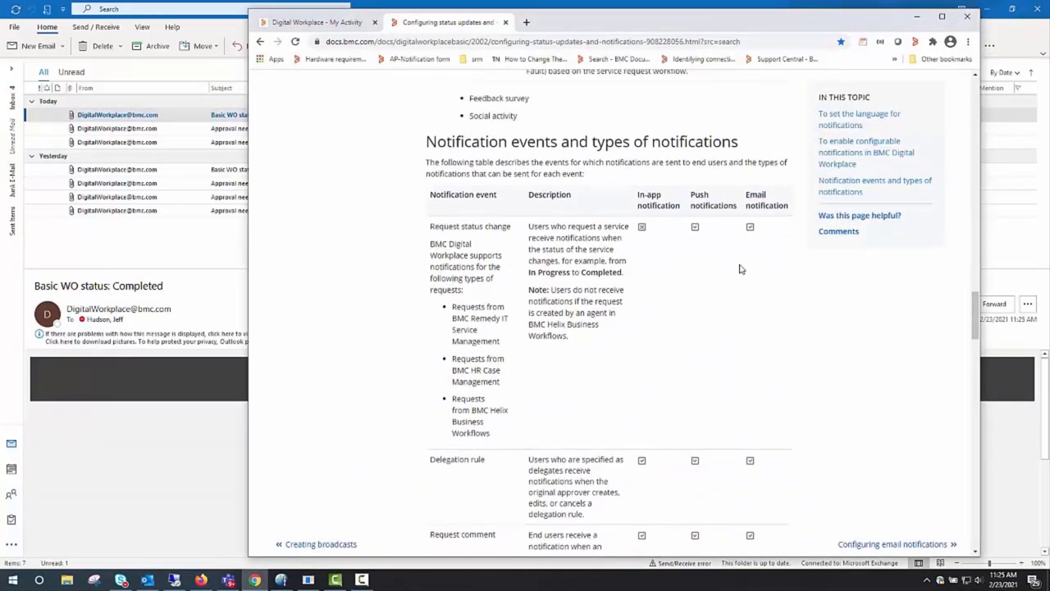
{"action": "scroll", "coordinate": [645, 341], "scroll_direction": "down", "scroll_amount": 3}
{"action": "scroll", "coordinate": [645, 341], "scroll_direction": "down", "scroll_amount": 15}
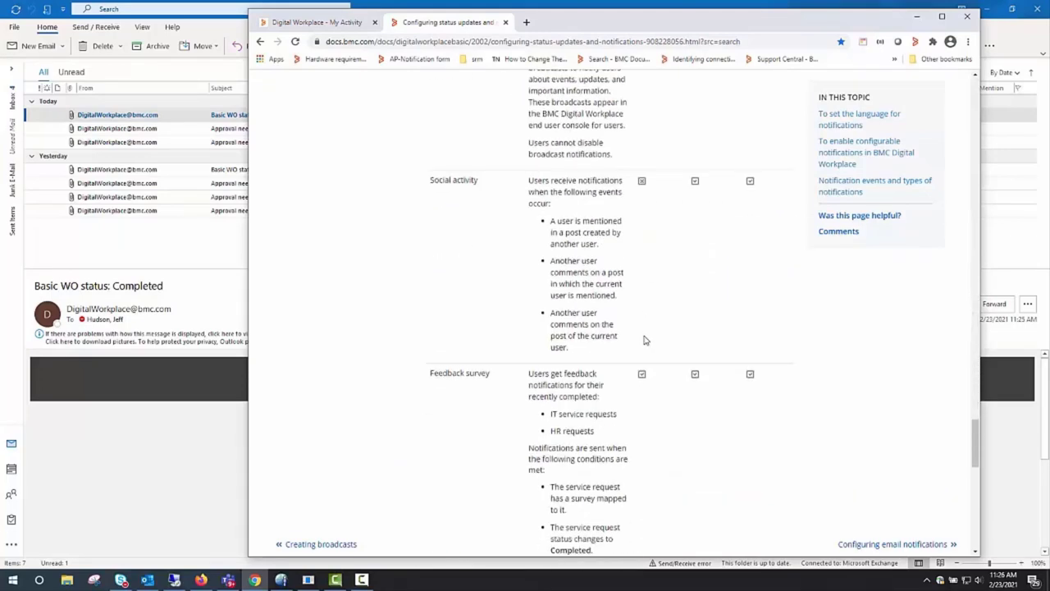
{"action": "scroll", "coordinate": [645, 332], "scroll_direction": "up", "scroll_amount": 12}
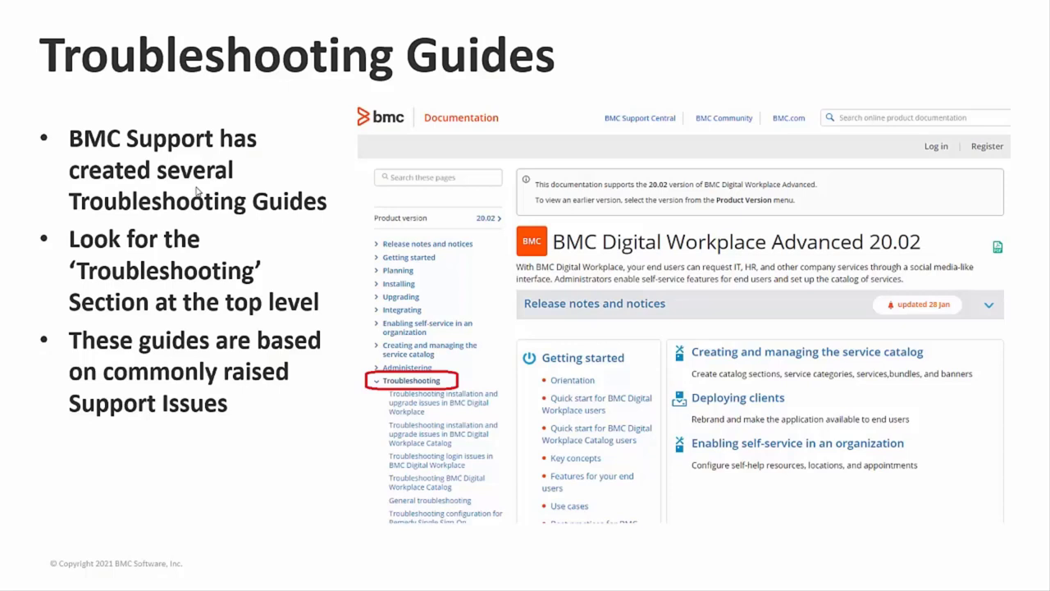
{"action": "key", "text": "Right"}
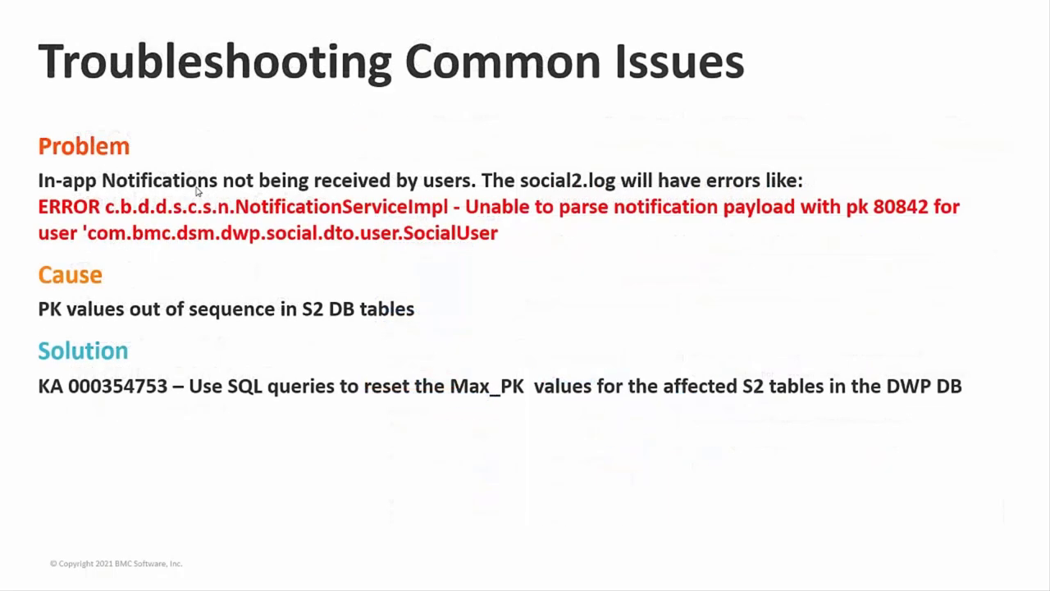